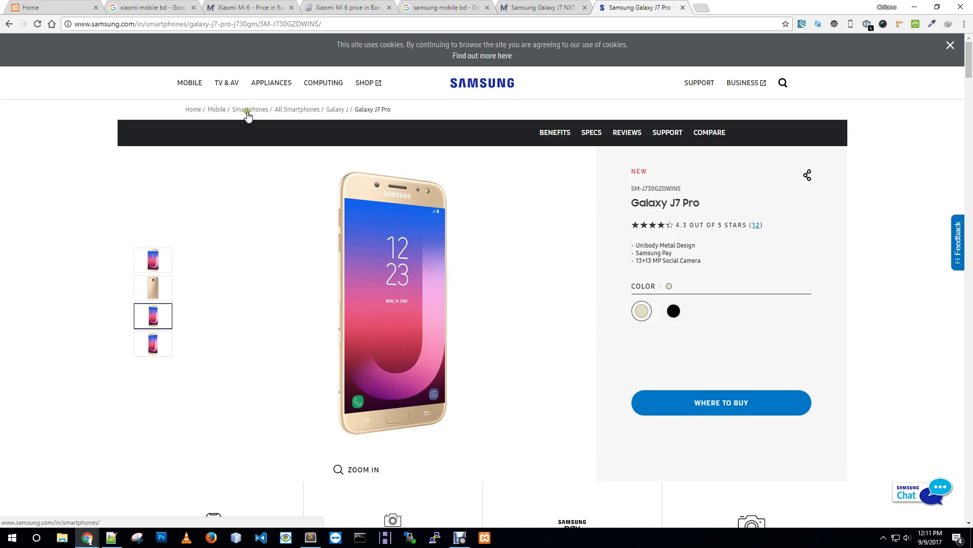
# Open phpMyAdmin at localhost/phpmyadmin in a new browser tab
pyautogui.click(701, 7)
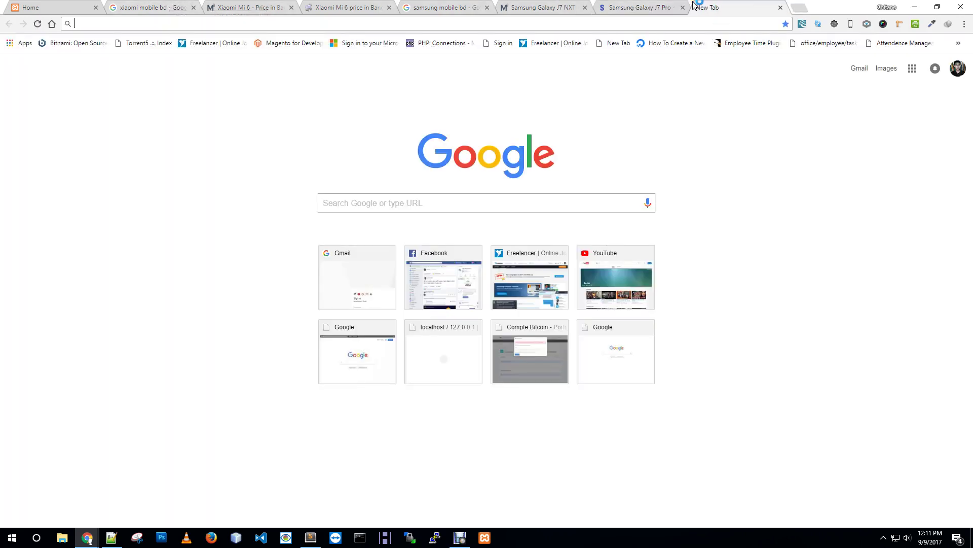
pyautogui.write('lo')
pyautogui.press('Return')
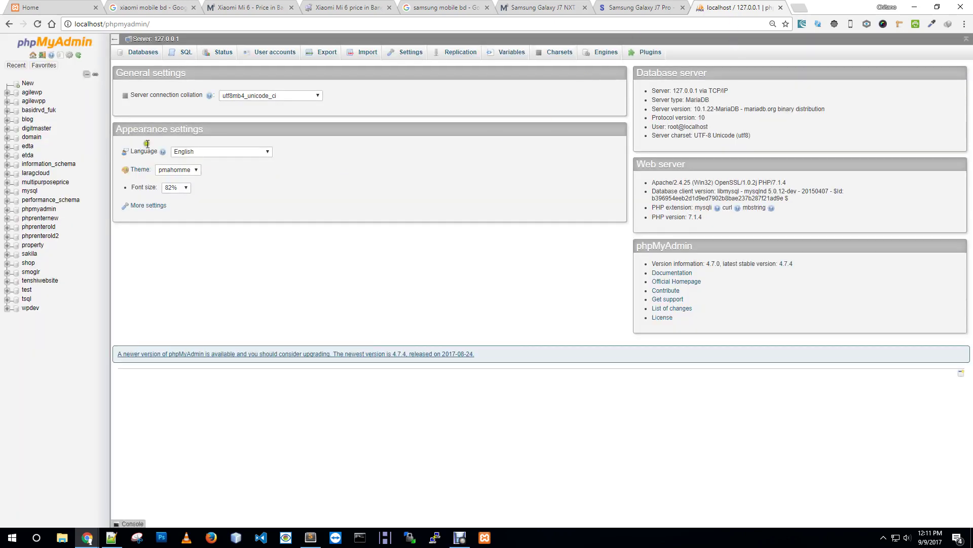
# Create a new database named eshop
pyautogui.click(29, 84)
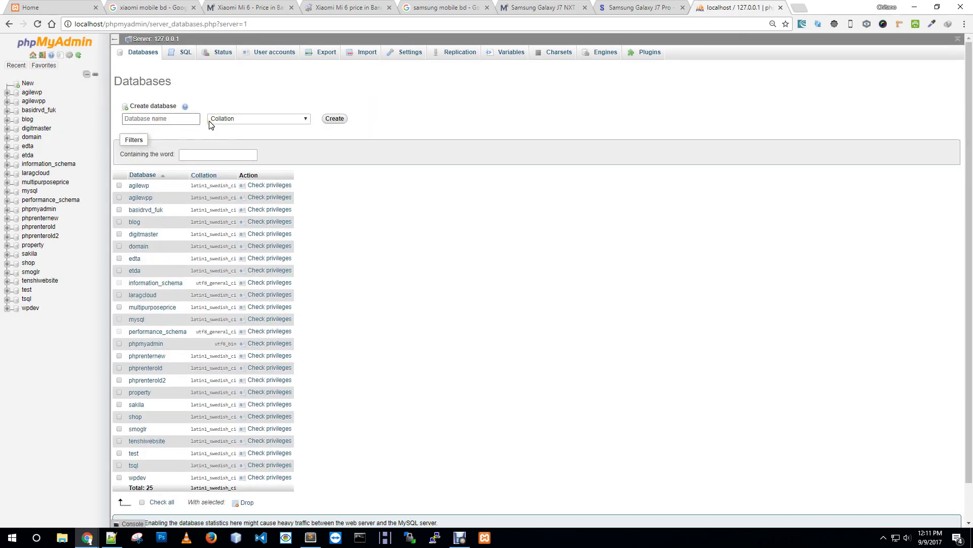
pyautogui.write('eshop')
pyautogui.click(335, 118)
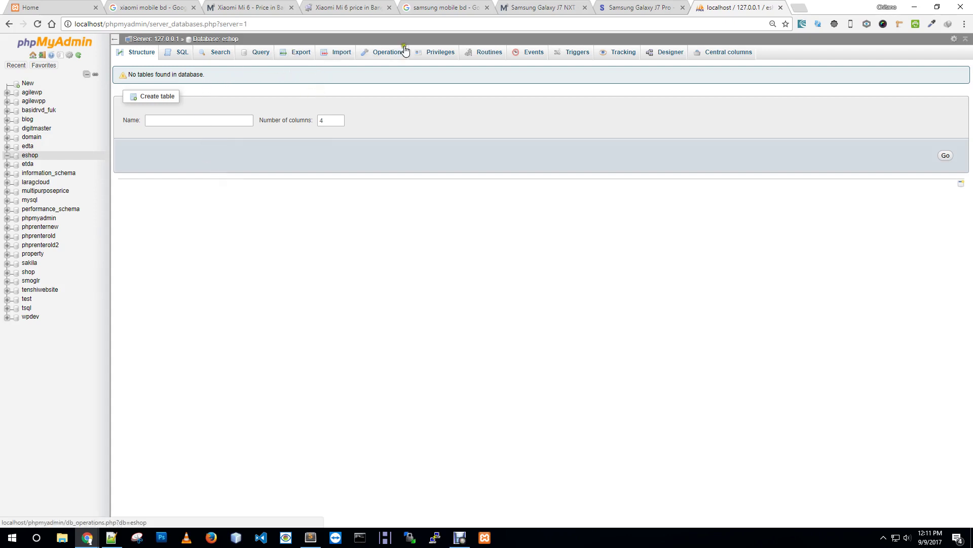
# Start a new table named categories with 3 columns in the eshop database
pyautogui.click(199, 120)
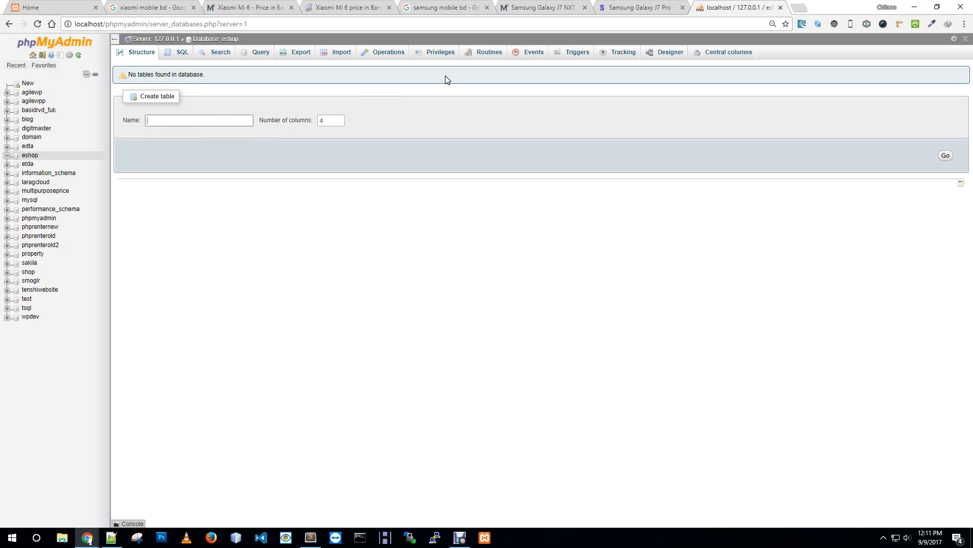
pyautogui.write('produc')
pyautogui.press('BackSpace')
pyautogui.press('BackSpace')
pyautogui.press('BackSpace')
pyautogui.press('BackSpace')
pyautogui.press('BackSpace')
pyautogui.write('categories')
pyautogui.doubleClick(332, 121)
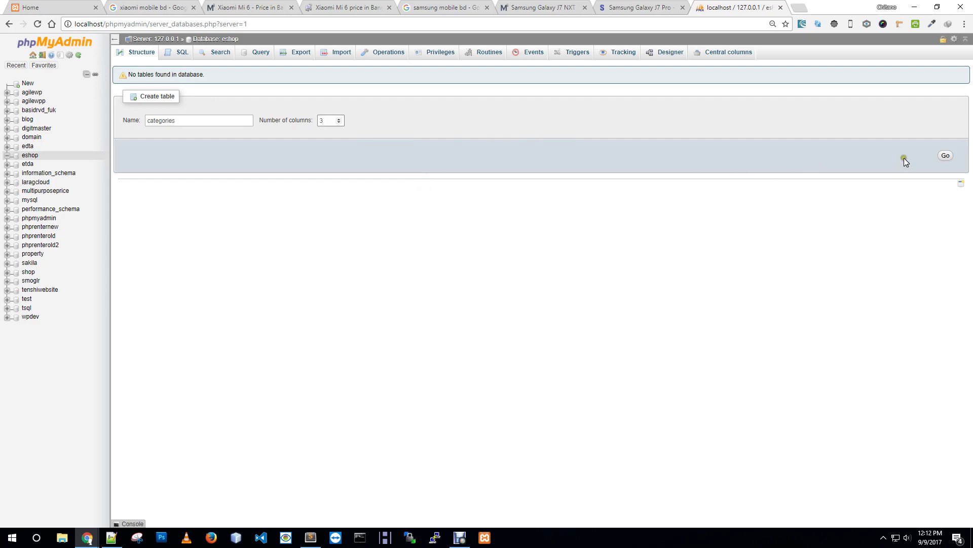
pyautogui.click(944, 155)
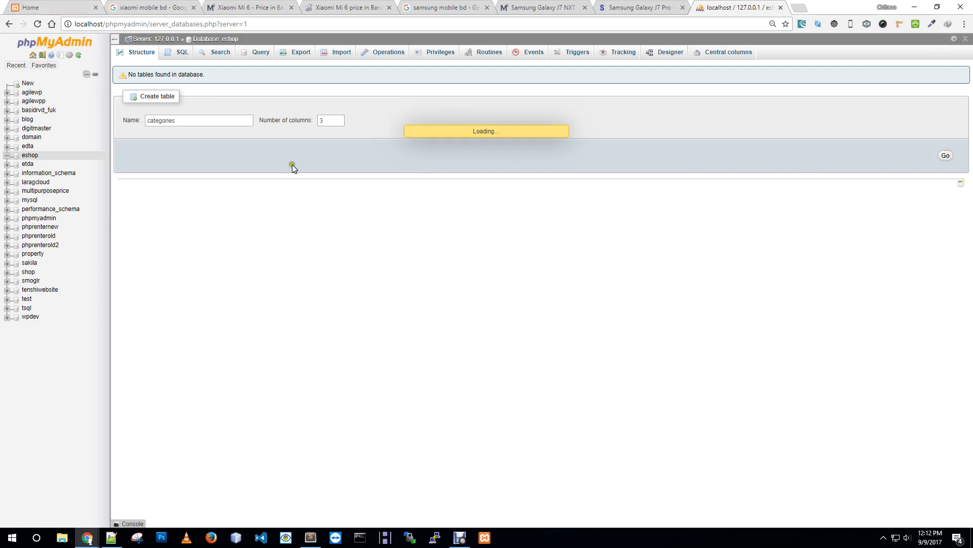
# Define the first column of categories as id, INT with length 11, auto-incrementing and with a PRIMARY index
pyautogui.click(139, 120)
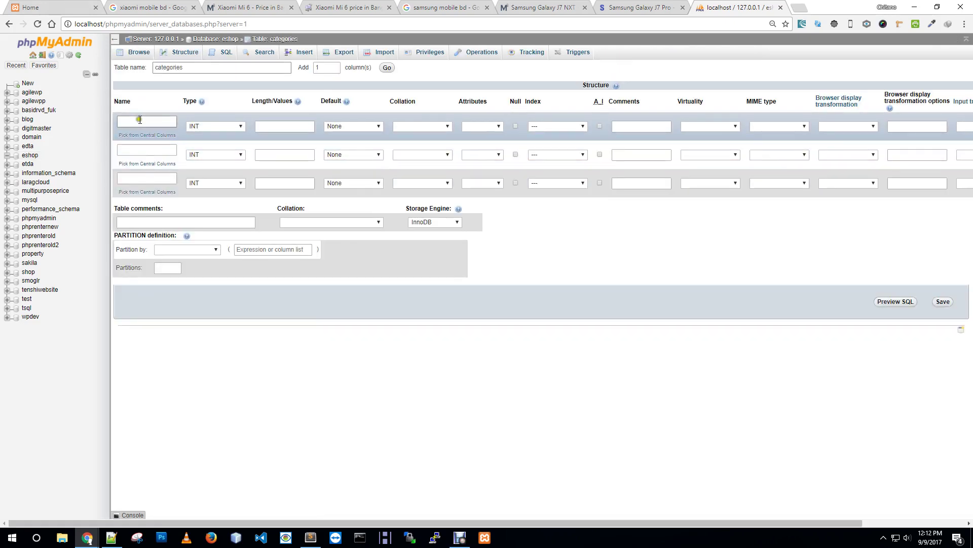
pyautogui.write('name')
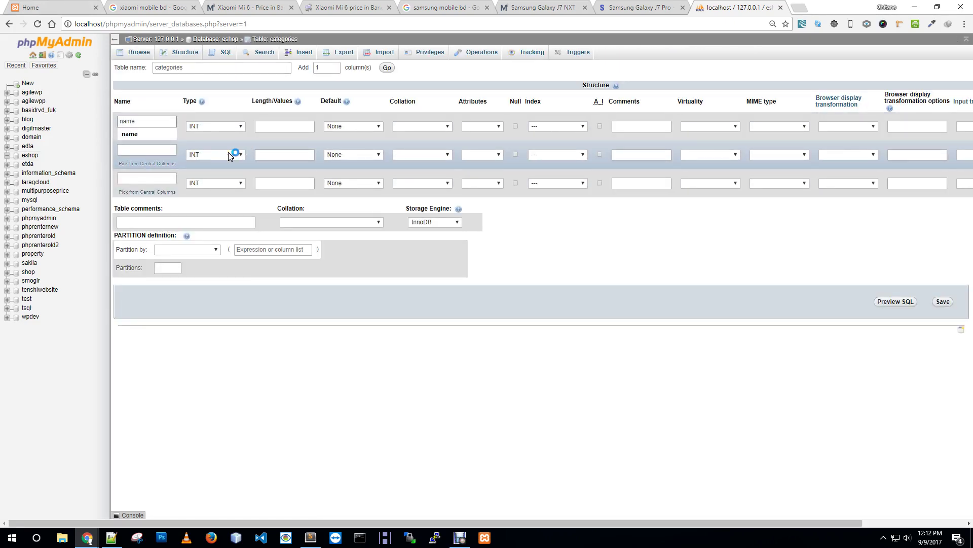
pyautogui.press('BackSpace')
pyautogui.press('BackSpace')
pyautogui.press('BackSpace')
pyautogui.press('BackSpace')
pyautogui.write('id')
pyautogui.click(278, 125)
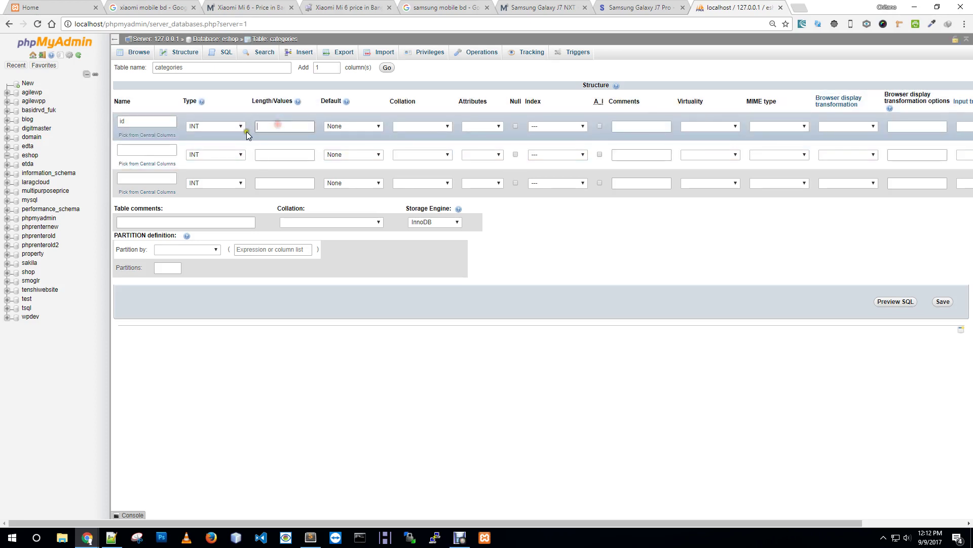
pyautogui.write('11')
pyautogui.click(373, 128)
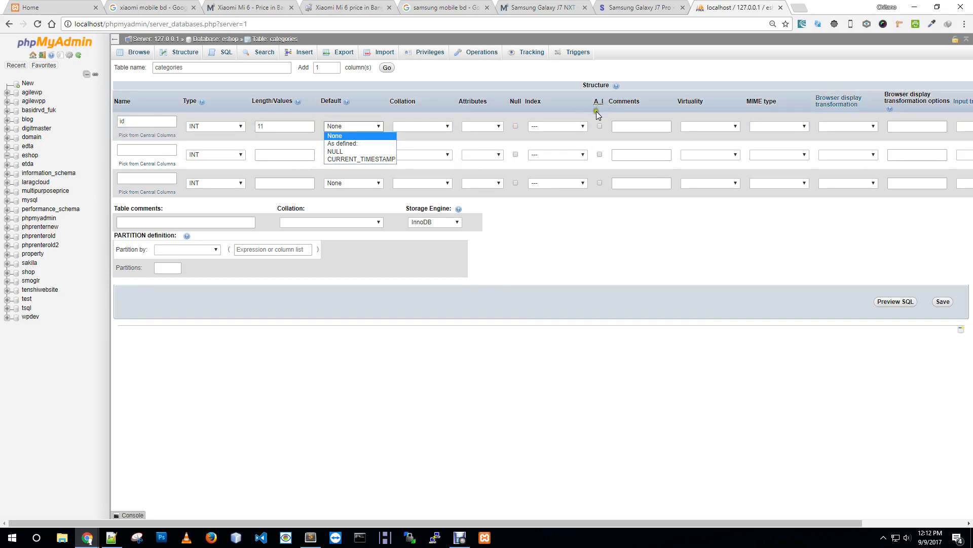
pyautogui.click(600, 126)
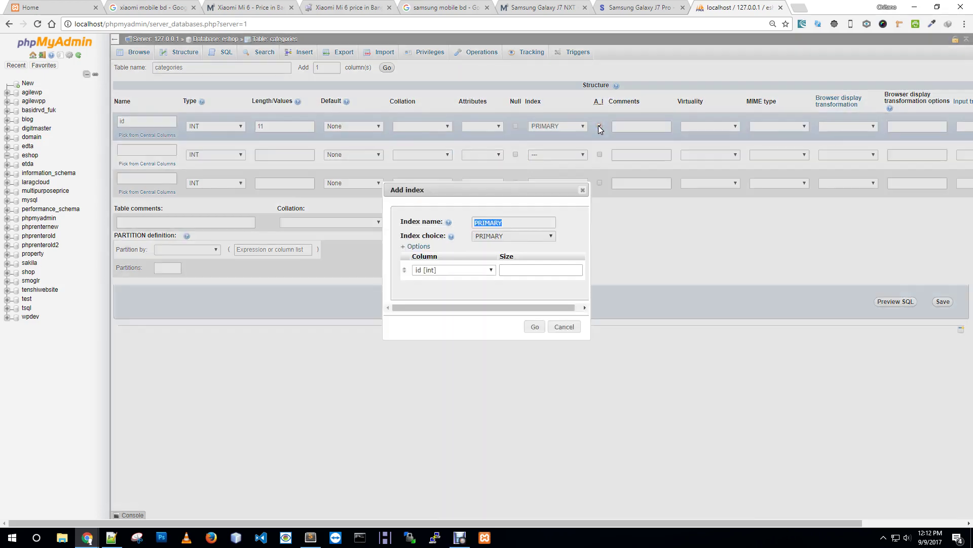
pyautogui.click(536, 327)
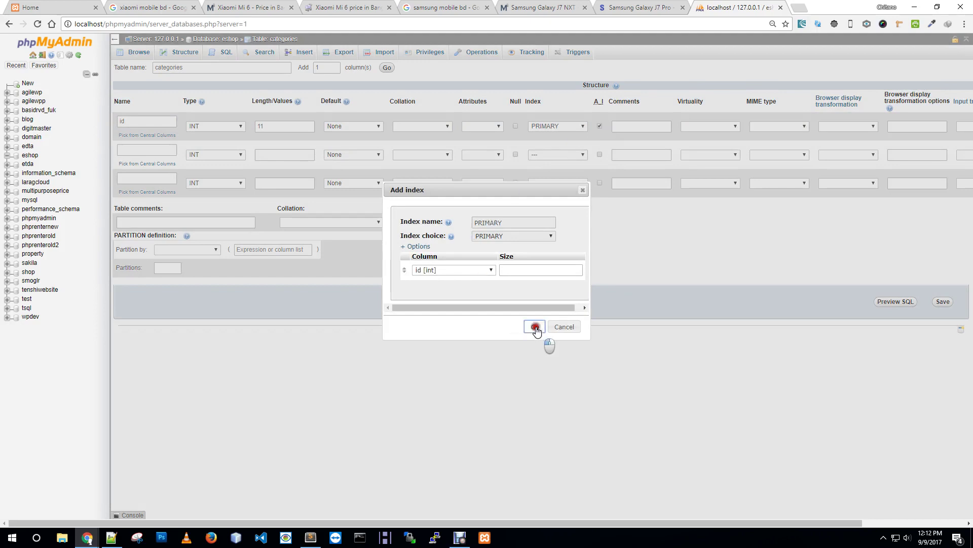
# Define the second column of categories as name, type VARCHAR with length 100
pyautogui.click(133, 157)
pyautogui.write('name')
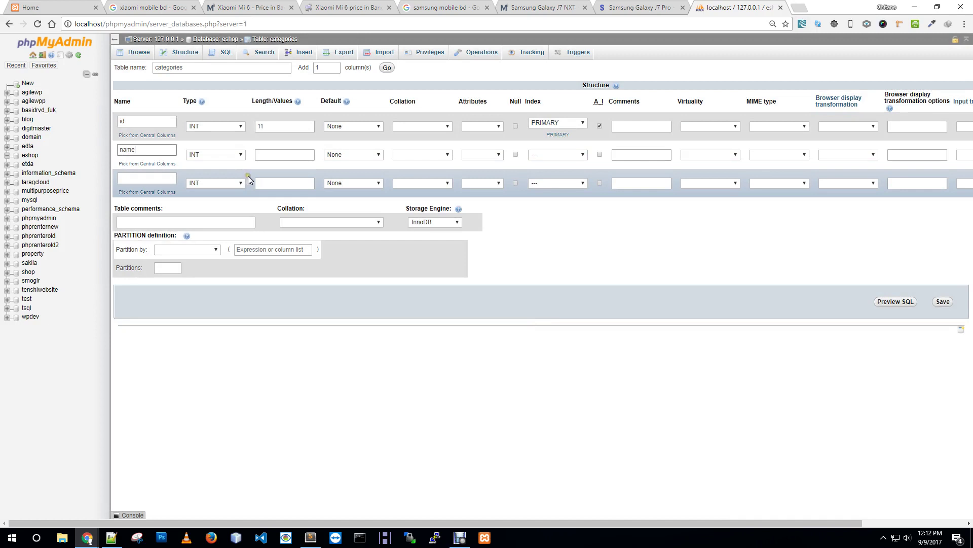
pyautogui.click(232, 156)
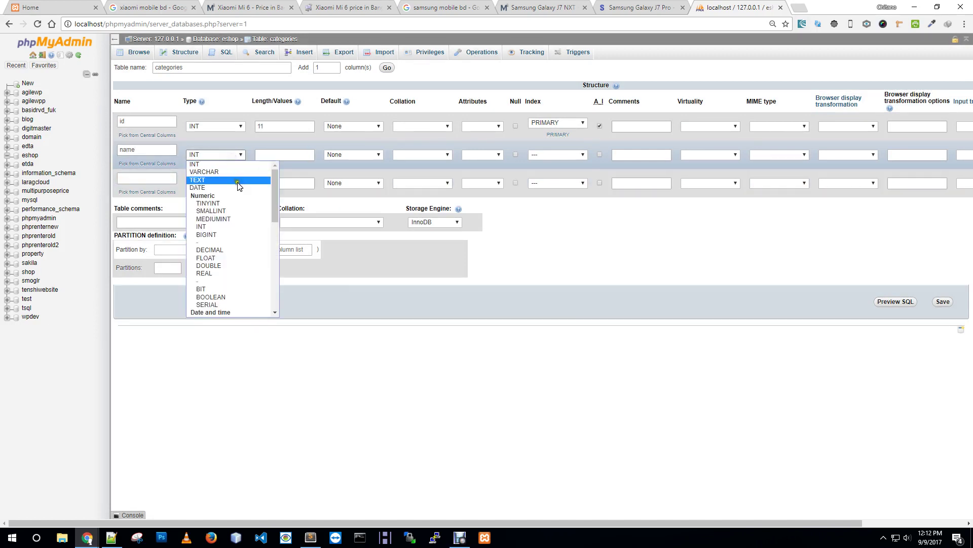
pyautogui.click(230, 173)
pyautogui.click(289, 154)
pyautogui.write('10')
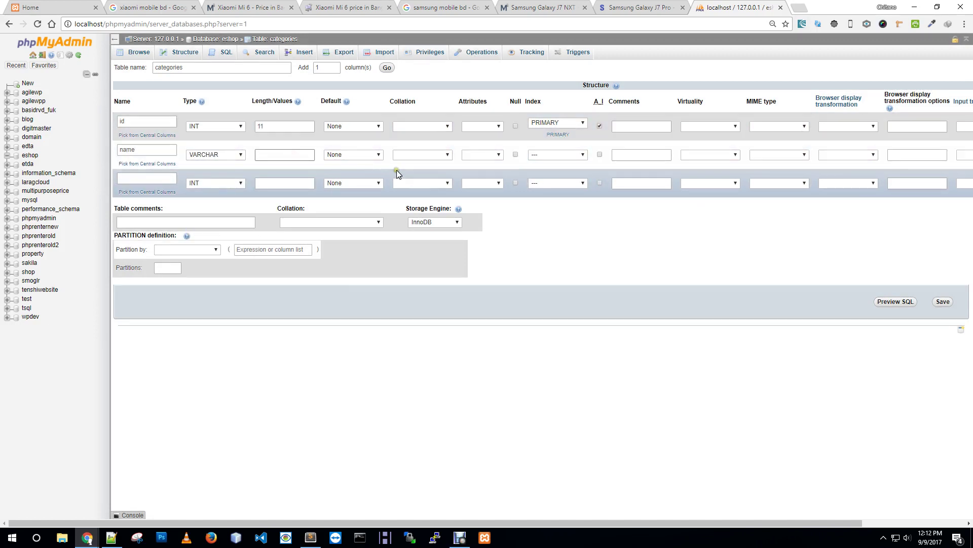
pyautogui.write('0')
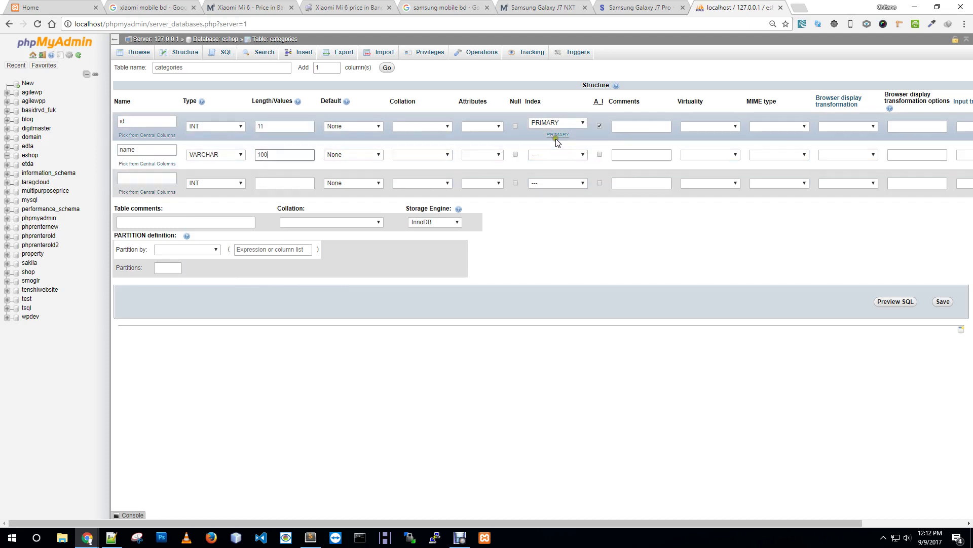
pyautogui.click(369, 166)
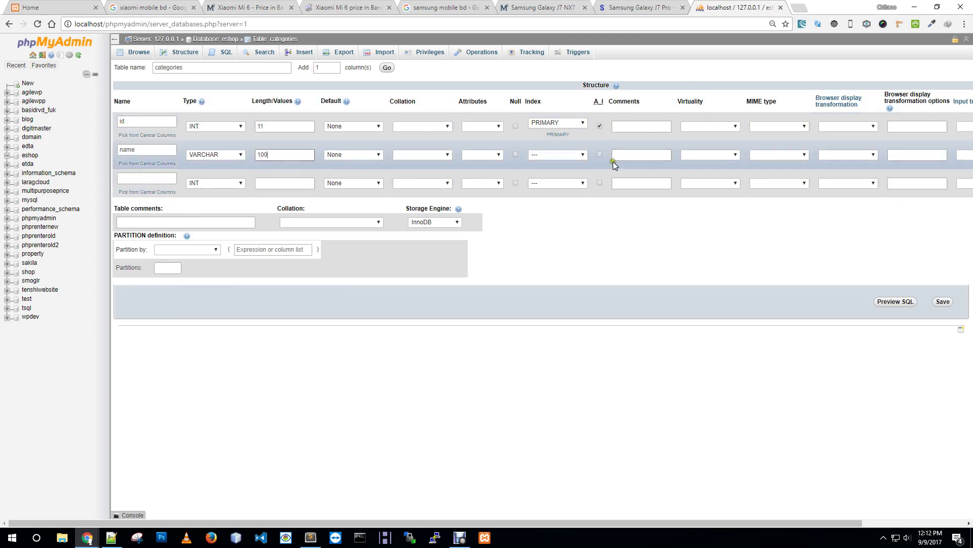
# Define the third column as created_at, type TIMESTAMP with default CURRENT_TIMESTAMP, and save the categories table
pyautogui.click(144, 179)
pyautogui.write('cr')
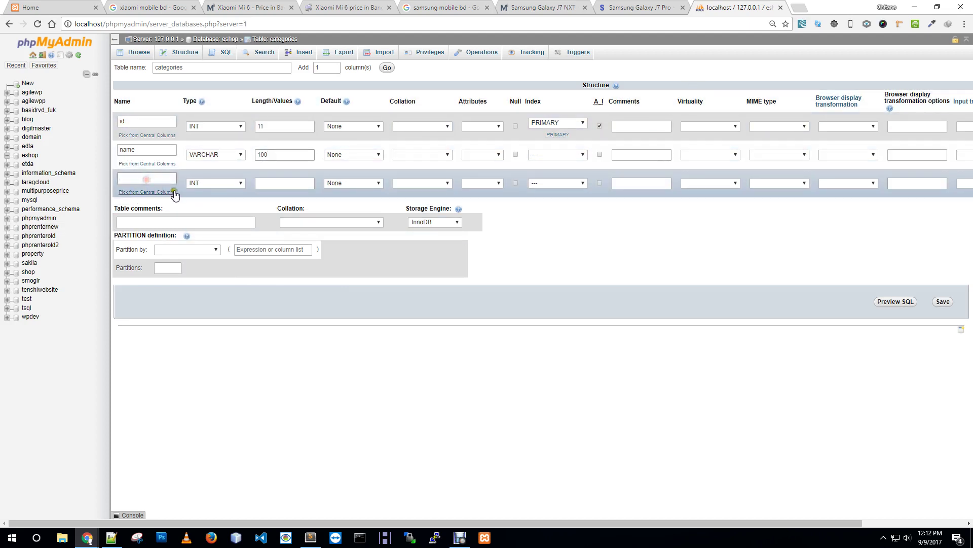
pyautogui.write('eated_')
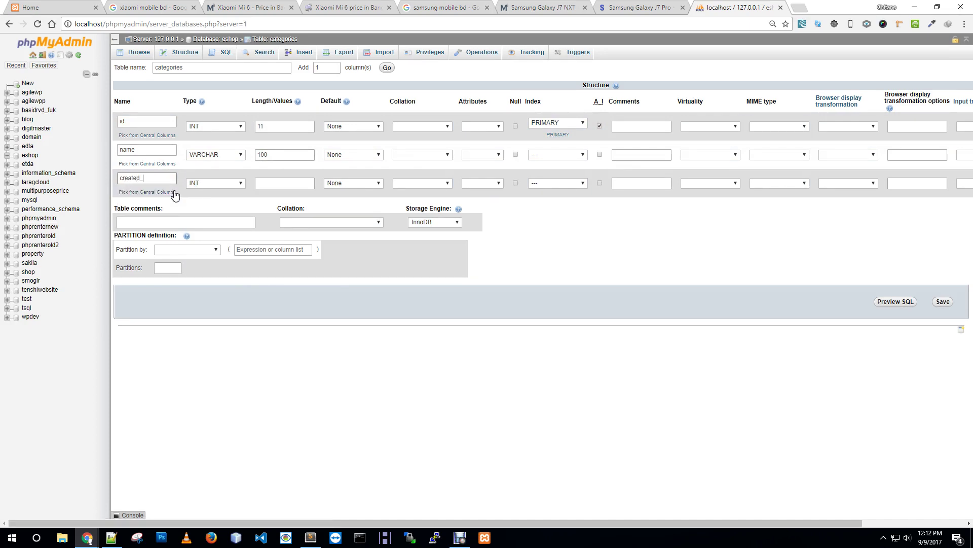
pyautogui.write('at')
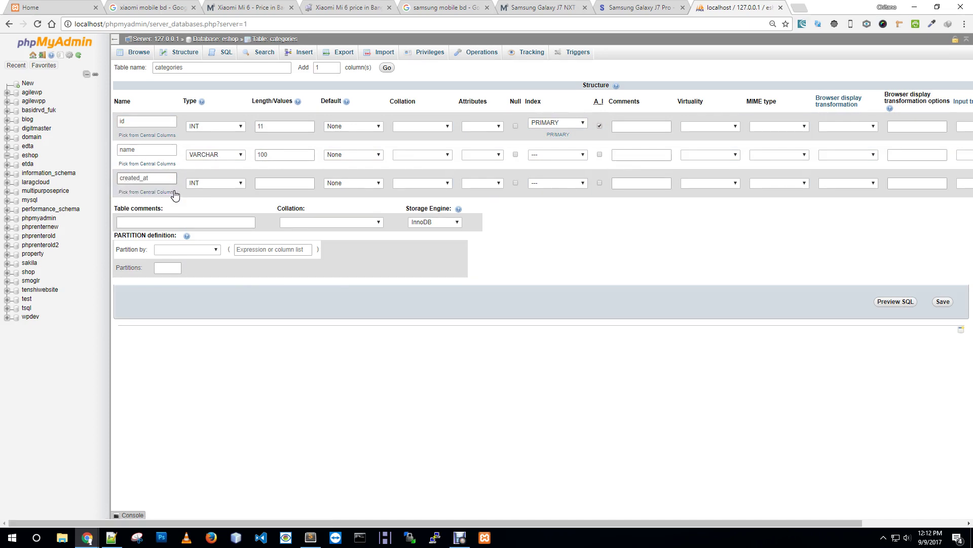
pyautogui.click(226, 183)
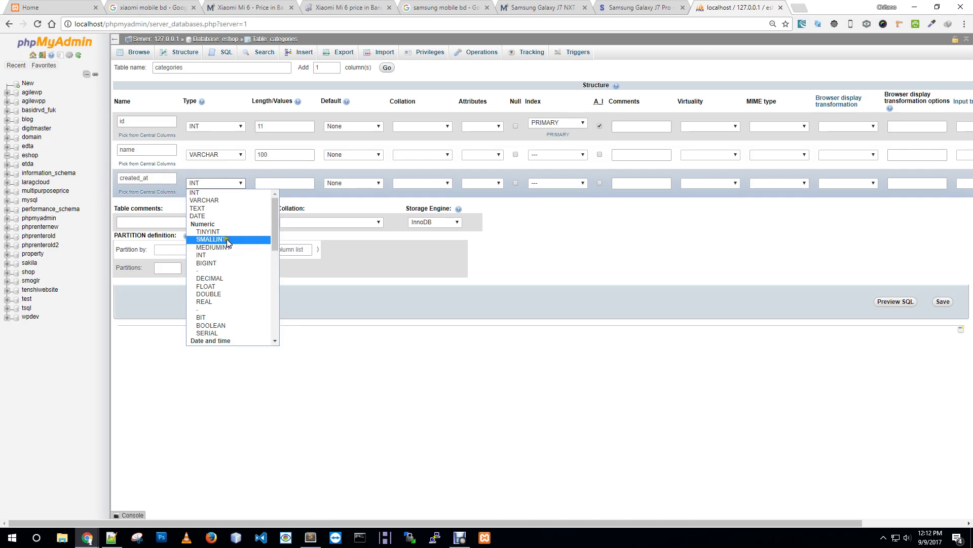
pyautogui.scroll(-2, 225, 305)
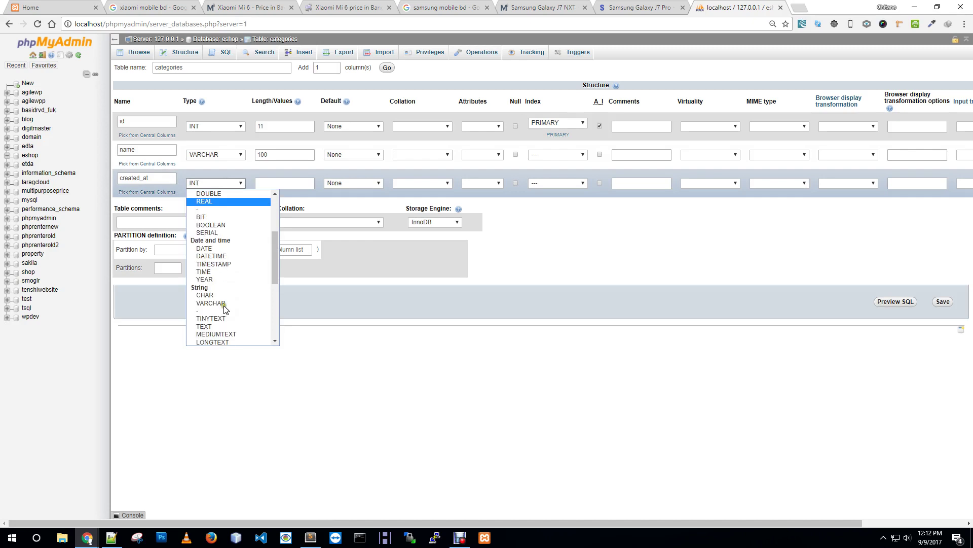
pyautogui.click(227, 263)
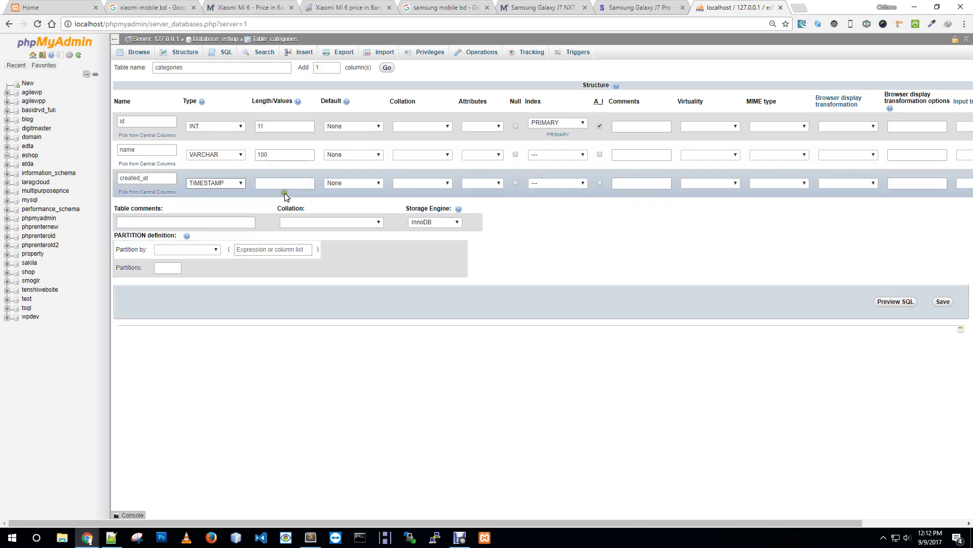
pyautogui.click(346, 184)
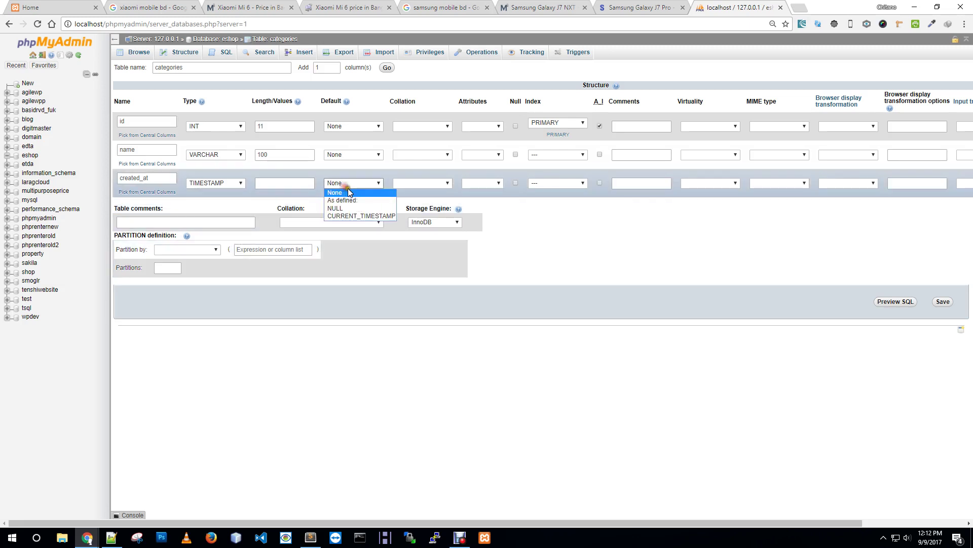
pyautogui.click(360, 217)
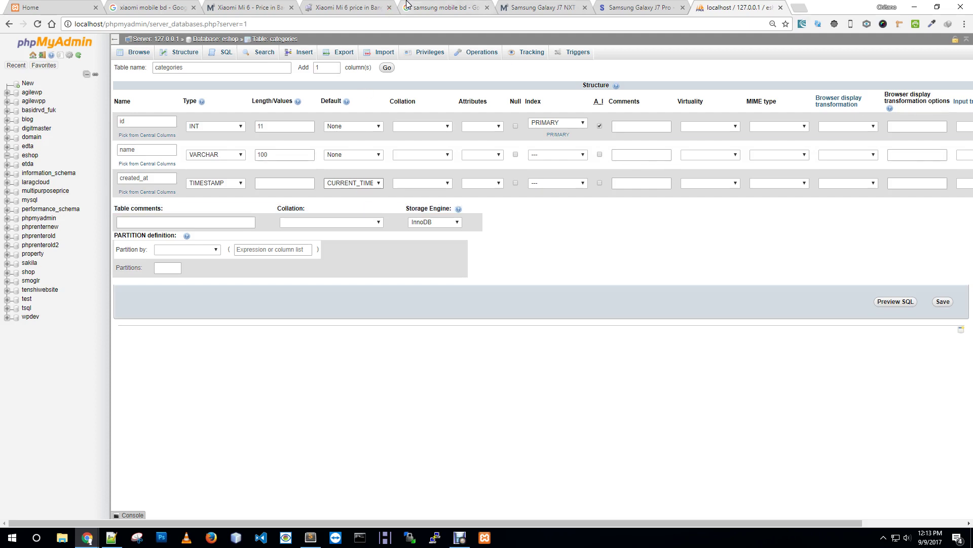
pyautogui.click(943, 301)
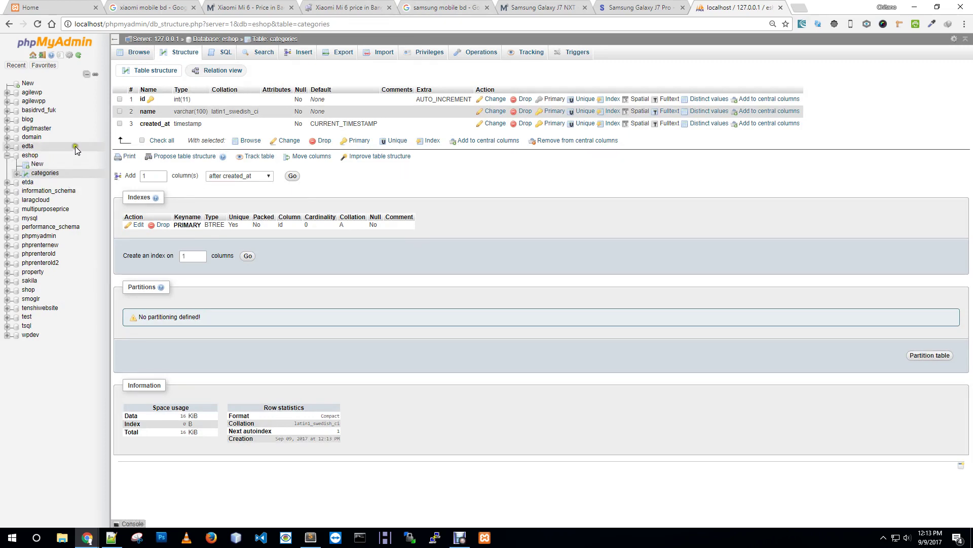
# Start another new table in the eshop database and name it sub_categories
pyautogui.click(37, 164)
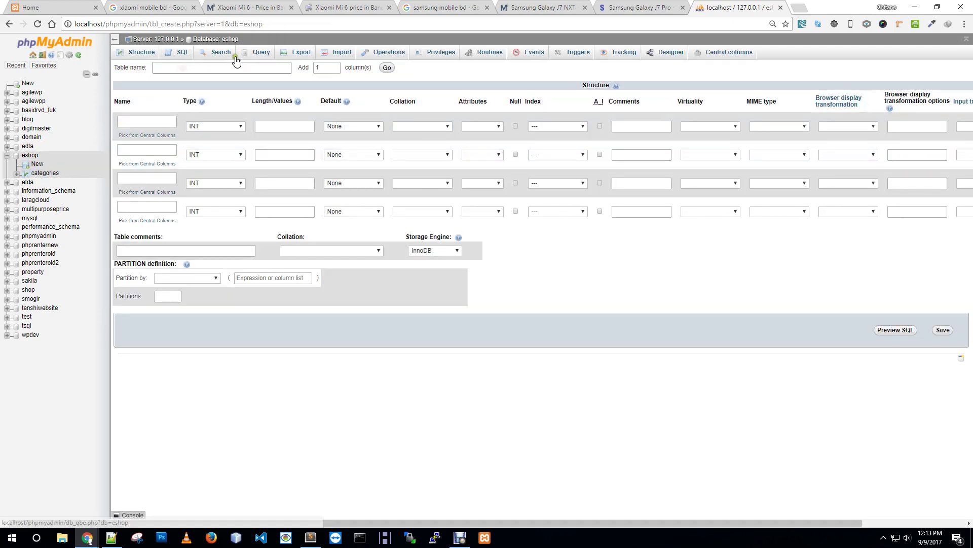
pyautogui.write('sub_c')
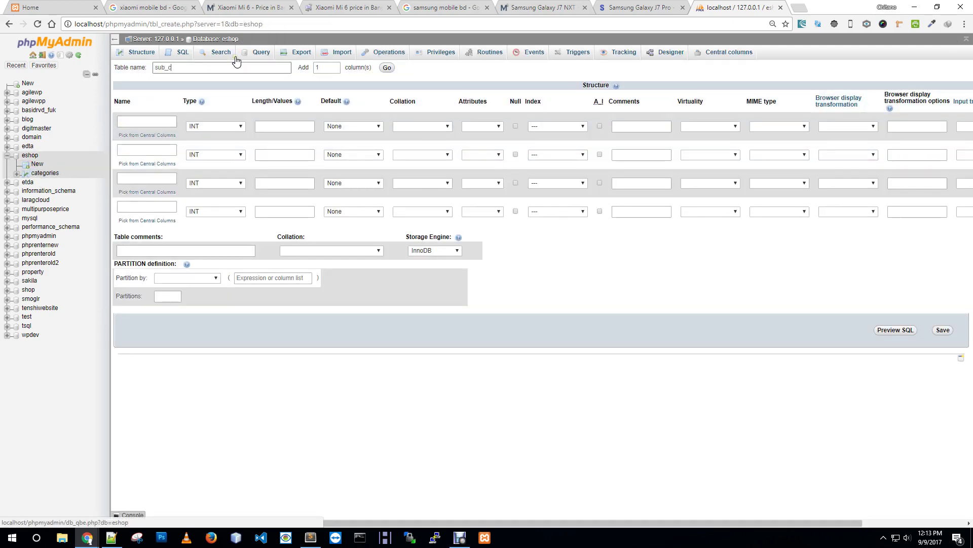
pyautogui.write('ategories')
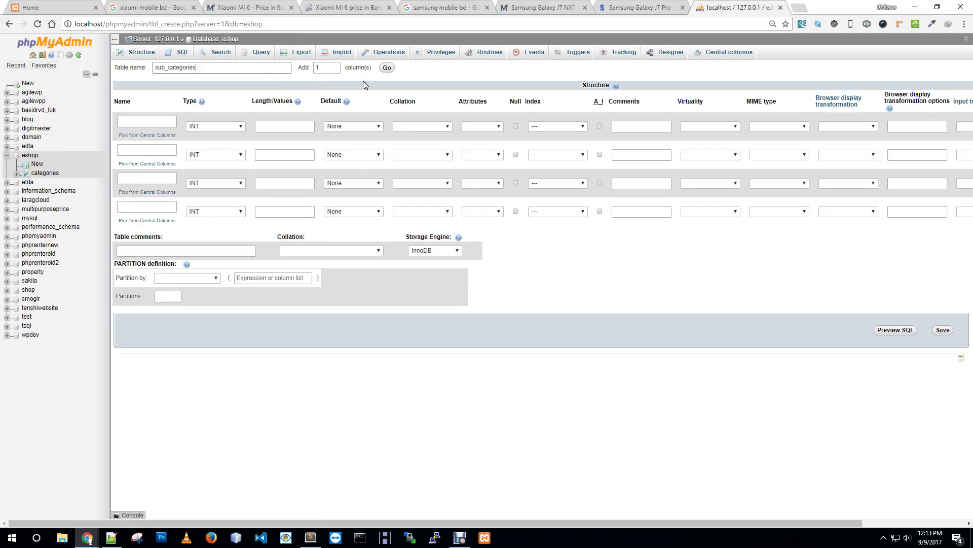
# Define the first column of sub_categories as id, INT with length 11, auto-incrementing and with a PRIMARY index
pyautogui.click(150, 122)
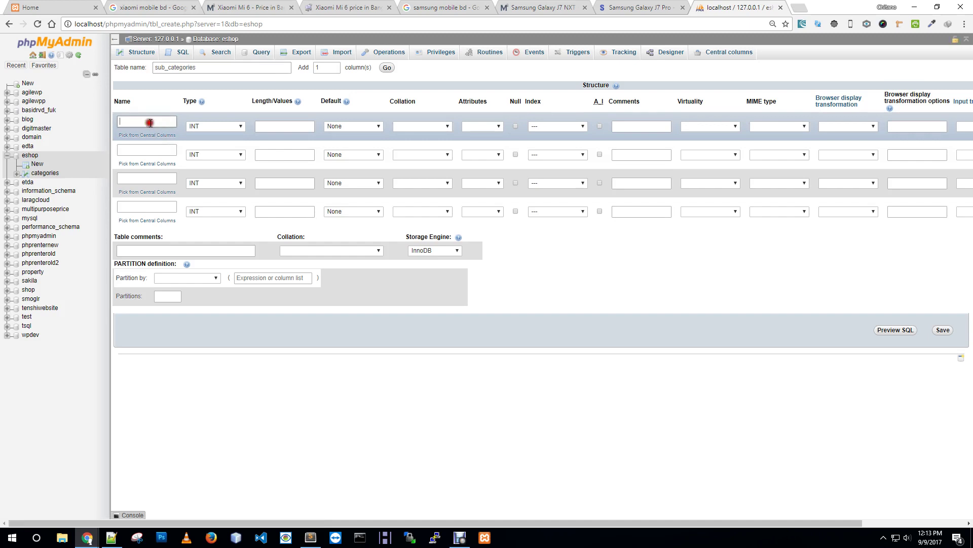
pyautogui.write('id')
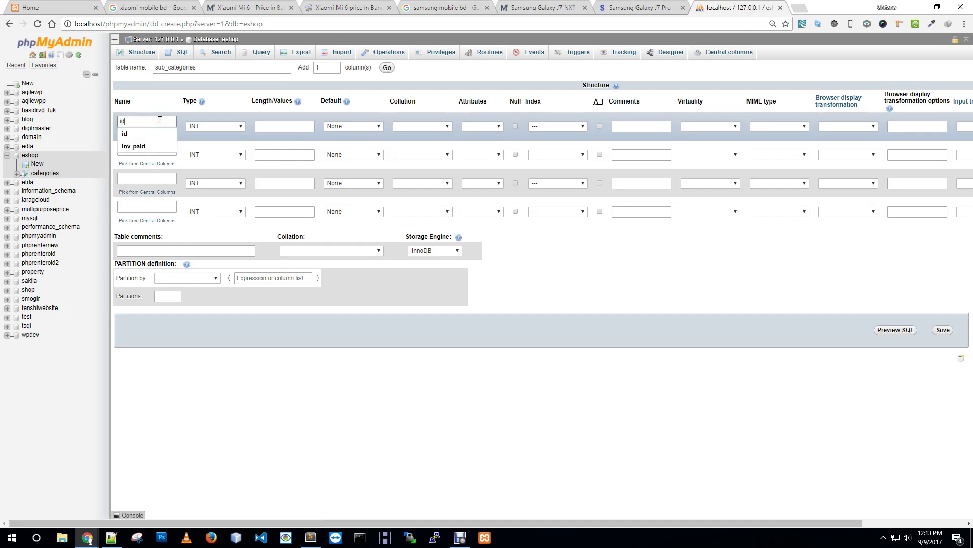
pyautogui.click(289, 127)
pyautogui.write('11')
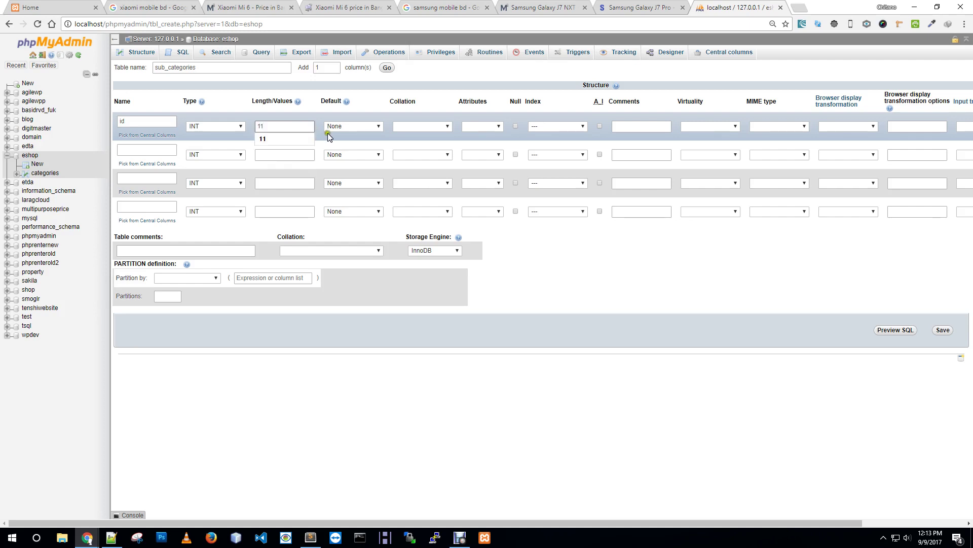
pyautogui.click(600, 126)
pyautogui.click(536, 325)
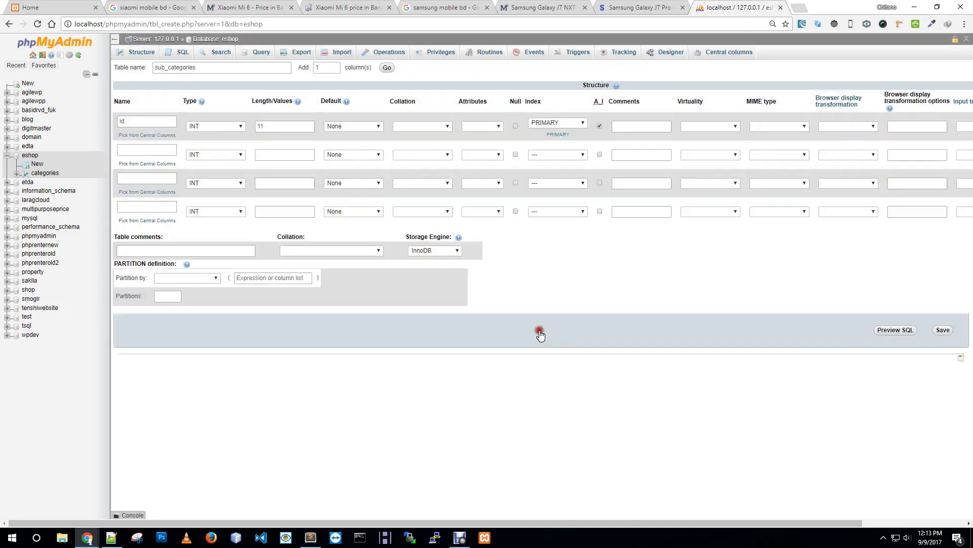
# Define the second column of sub_categories as name, type VARCHAR with length 100
pyautogui.click(151, 149)
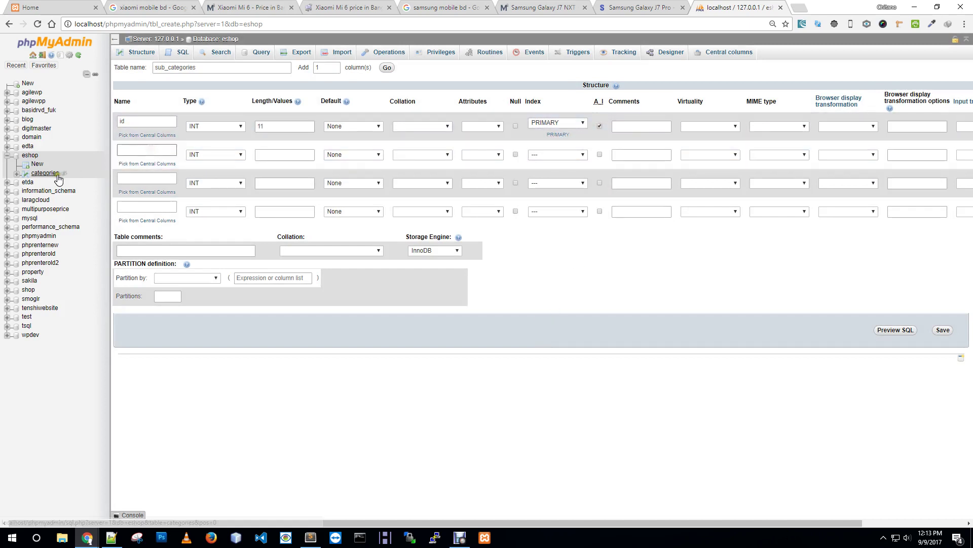
pyautogui.write('name')
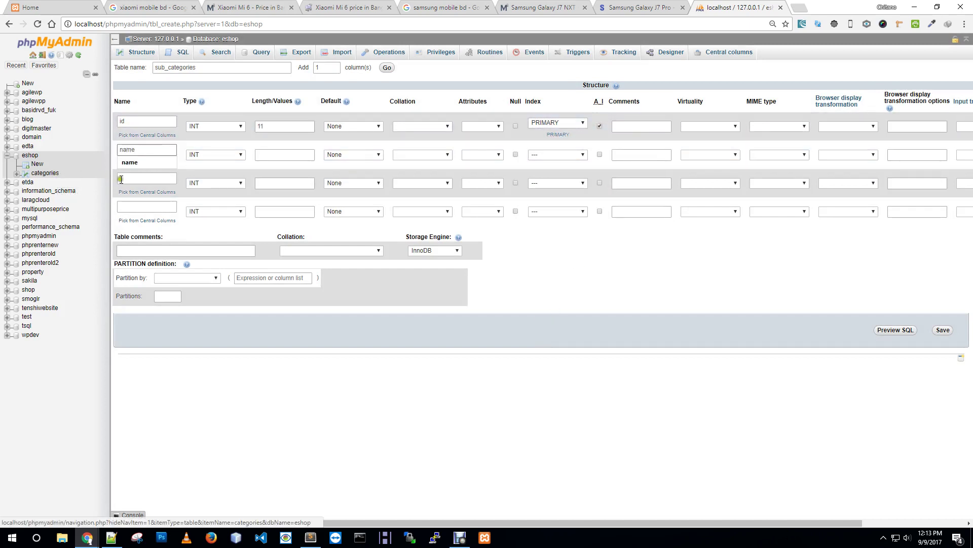
pyautogui.click(217, 155)
pyautogui.click(219, 172)
pyautogui.click(268, 154)
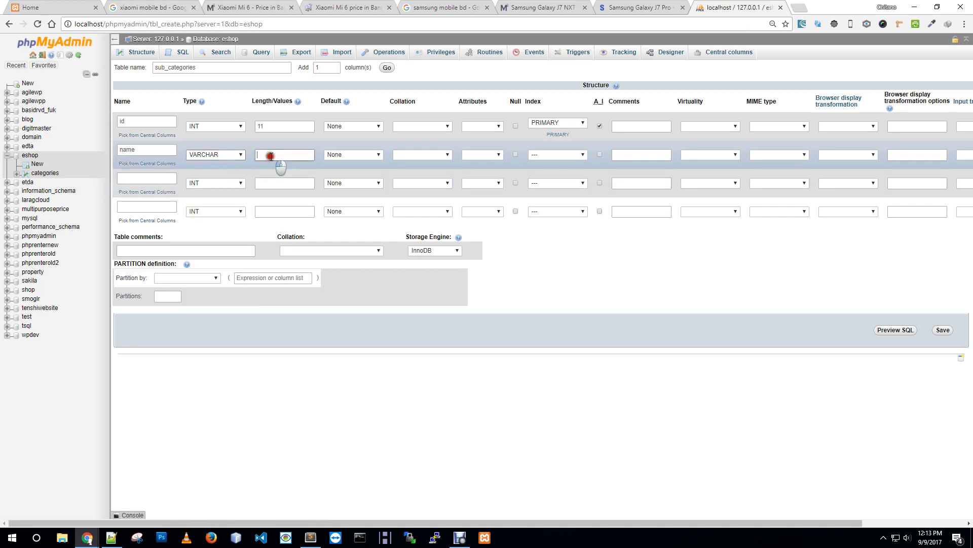
pyautogui.write('100')
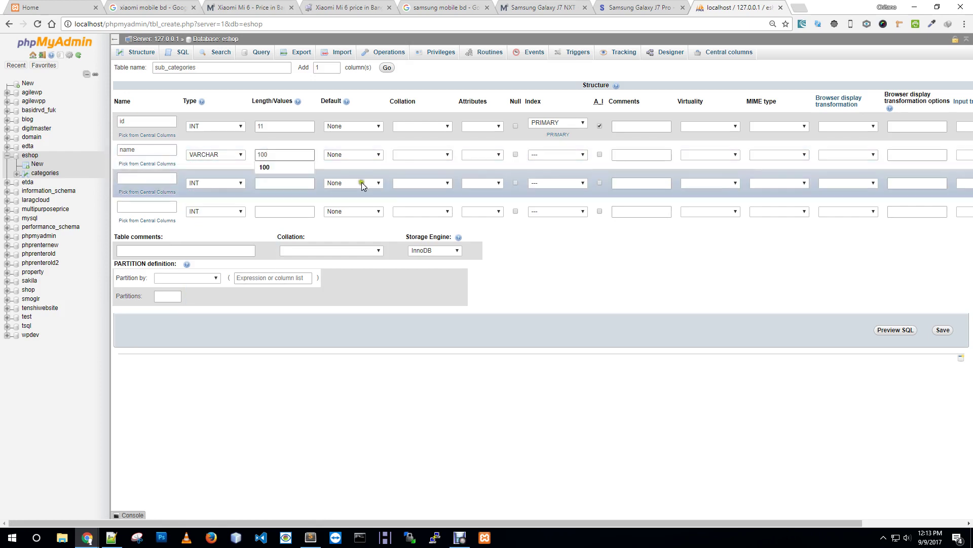
pyautogui.click(515, 153)
# Define the third column of sub_categories as category_id, type INT with length 11 and no index
pyautogui.click(158, 180)
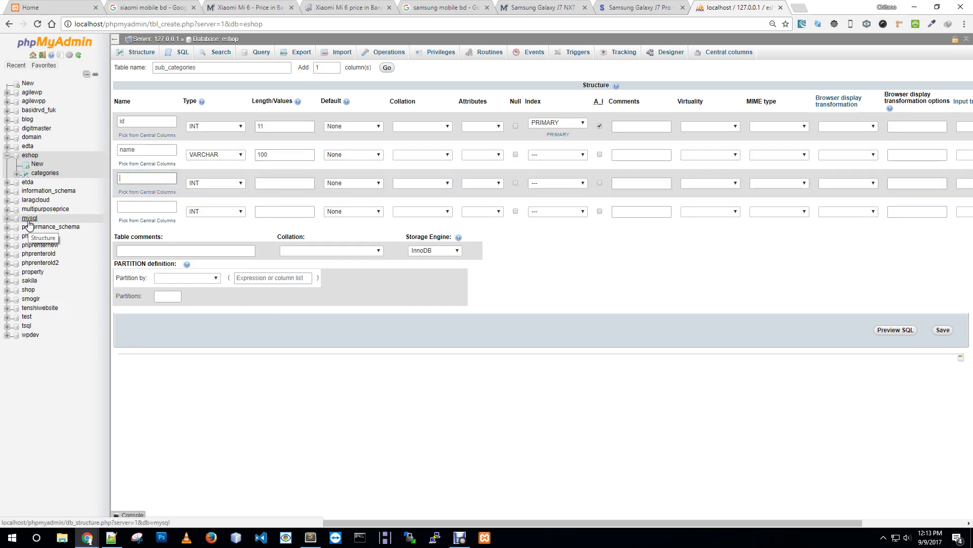
pyautogui.write('category_id')
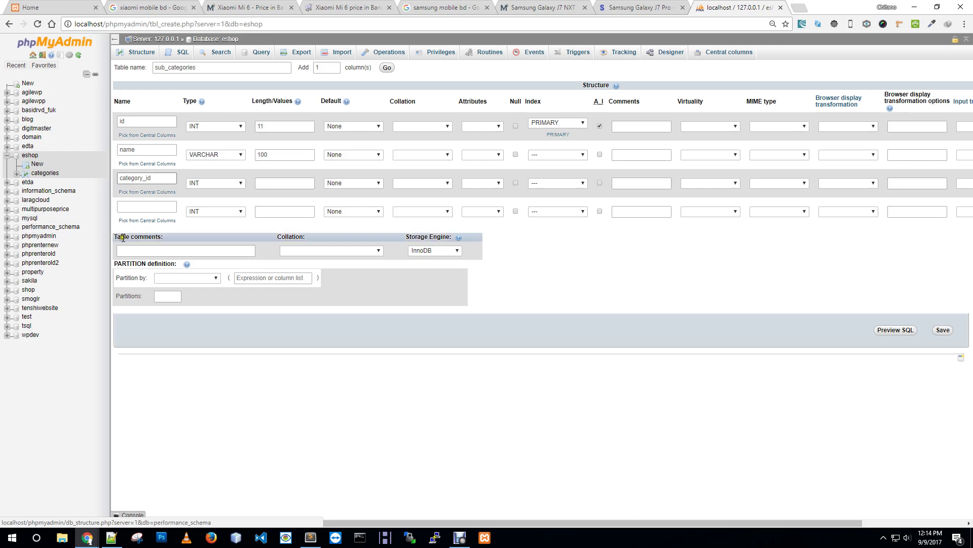
pyautogui.click(276, 183)
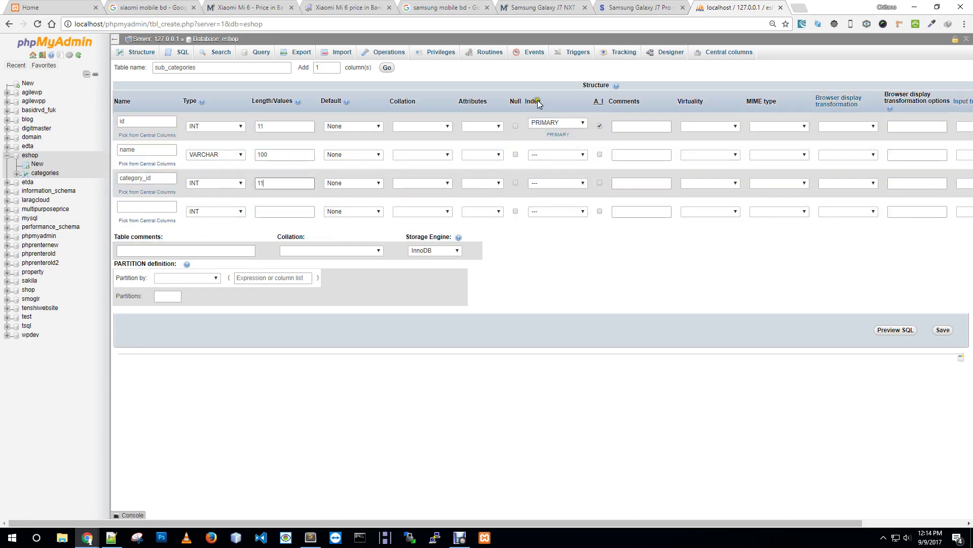
pyautogui.click(584, 181)
# Define the fourth column as created_at, type TIMESTAMP with default CURRENT_TIMESTAMP, and save the sub_categories table
pyautogui.click(122, 207)
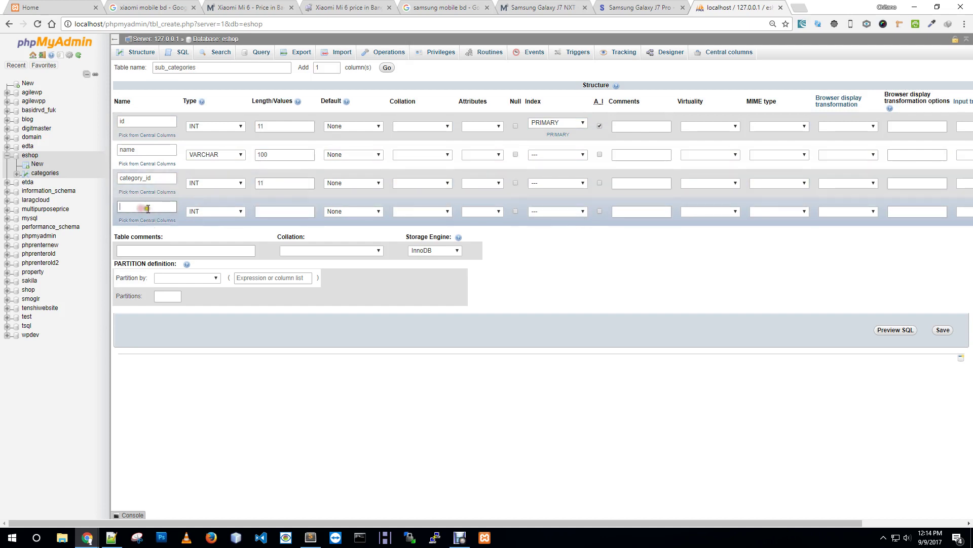
pyautogui.write('created_at')
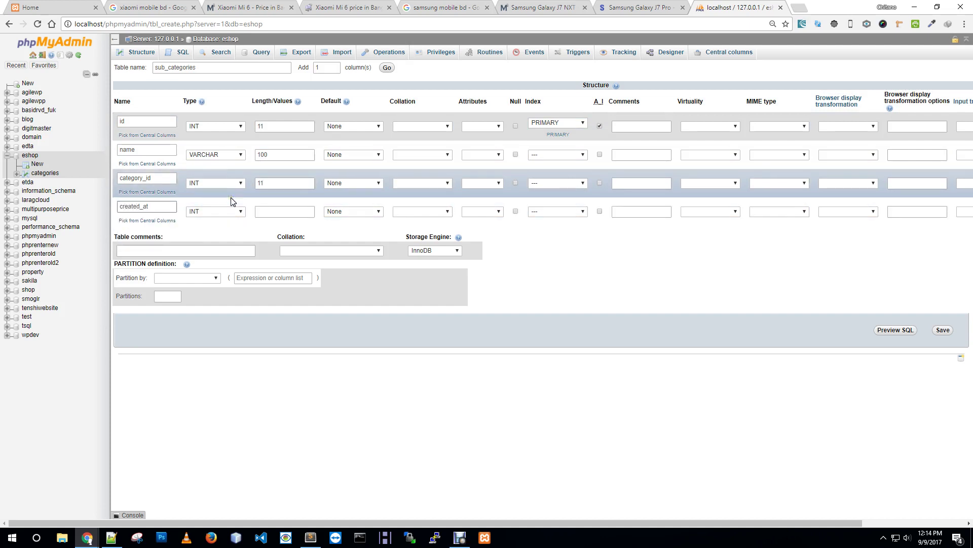
pyautogui.click(226, 199)
pyautogui.click(236, 213)
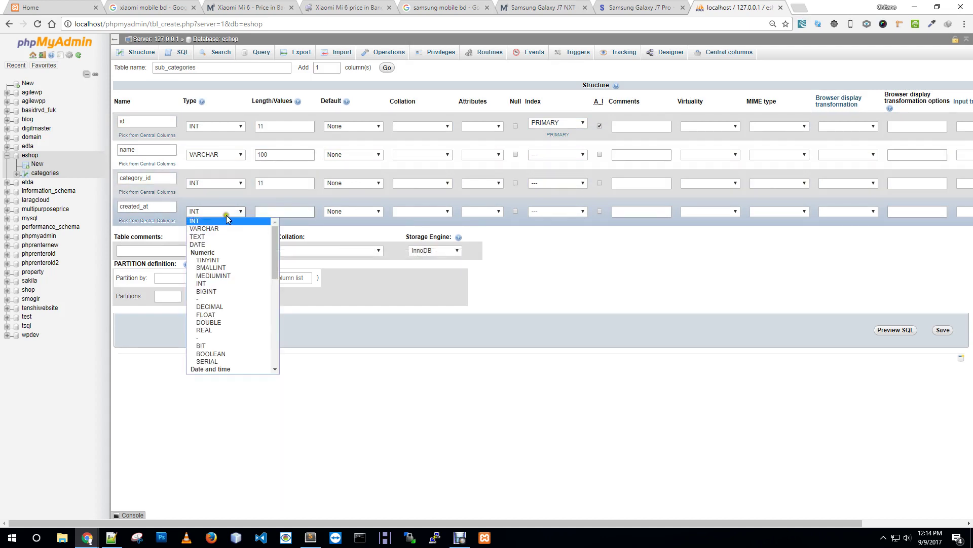
pyautogui.scroll(-3, 224, 308)
pyautogui.scroll(-1, 224, 308)
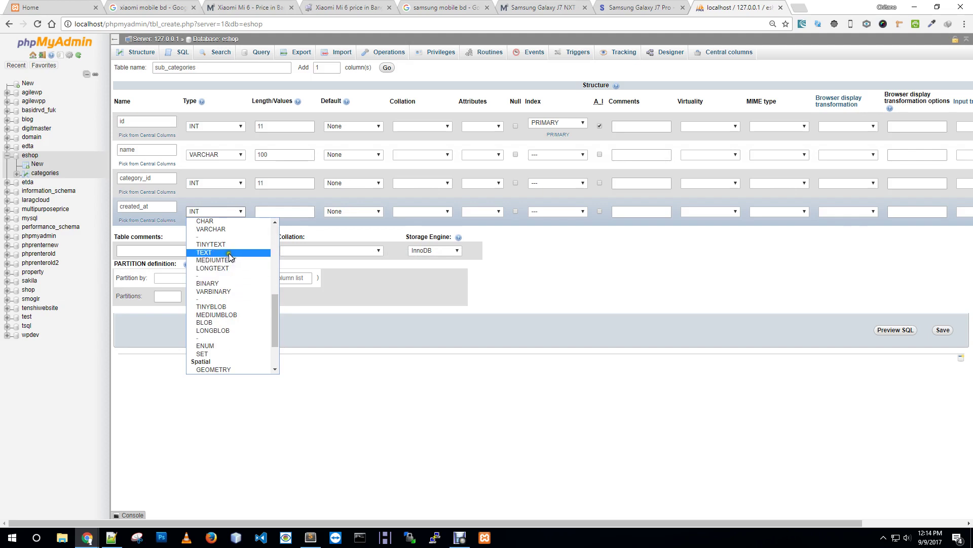
pyautogui.scroll(2, 228, 304)
pyautogui.click(228, 291)
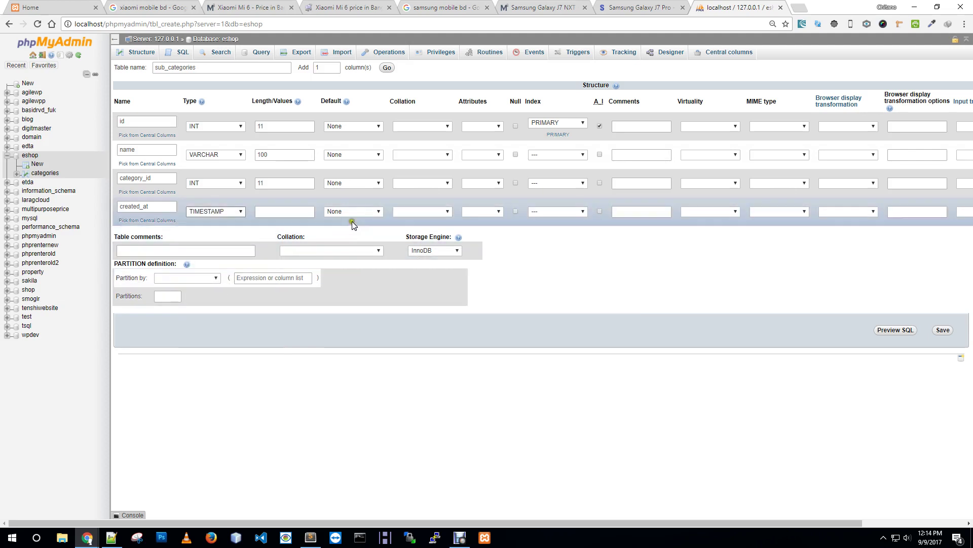
pyautogui.click(355, 211)
pyautogui.click(366, 245)
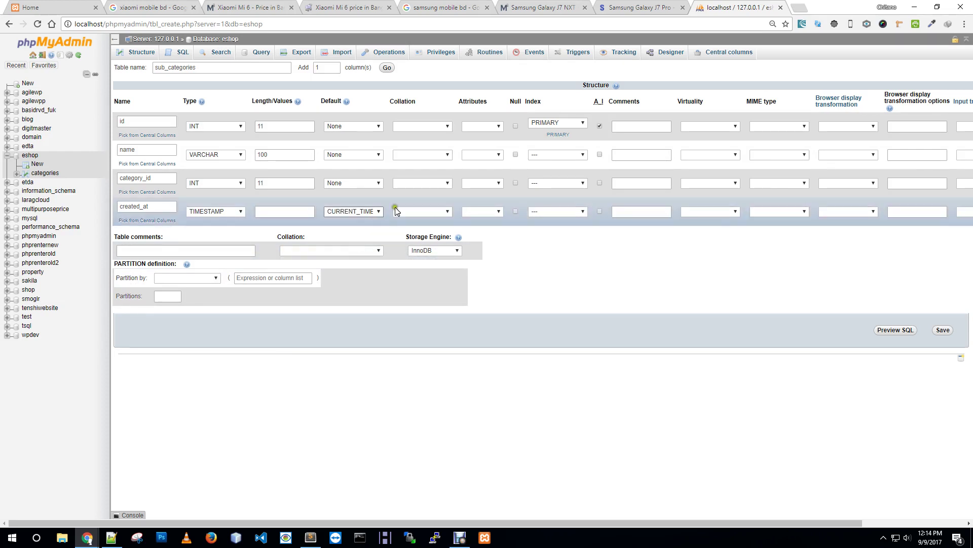
pyautogui.click(944, 330)
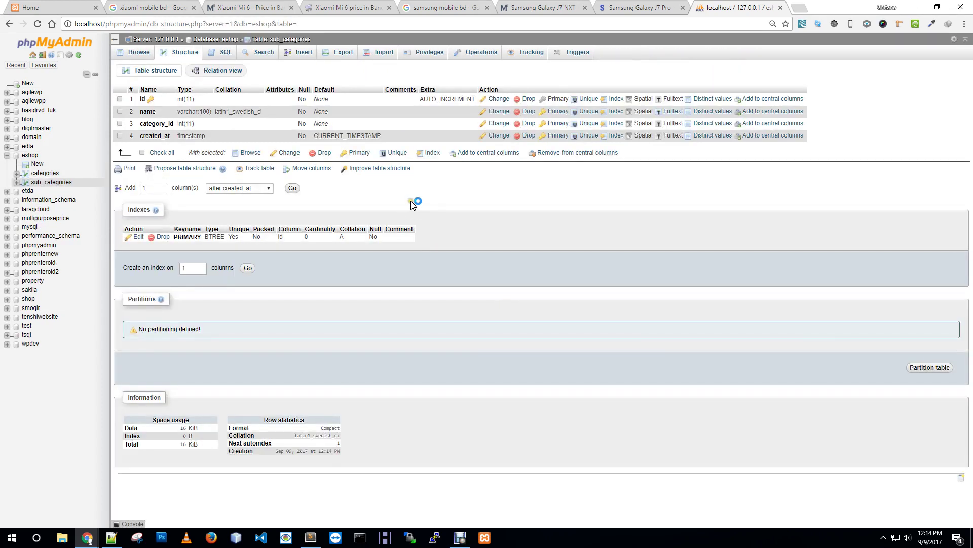
# Start another new table in the eshop database and name it products
pyautogui.click(36, 165)
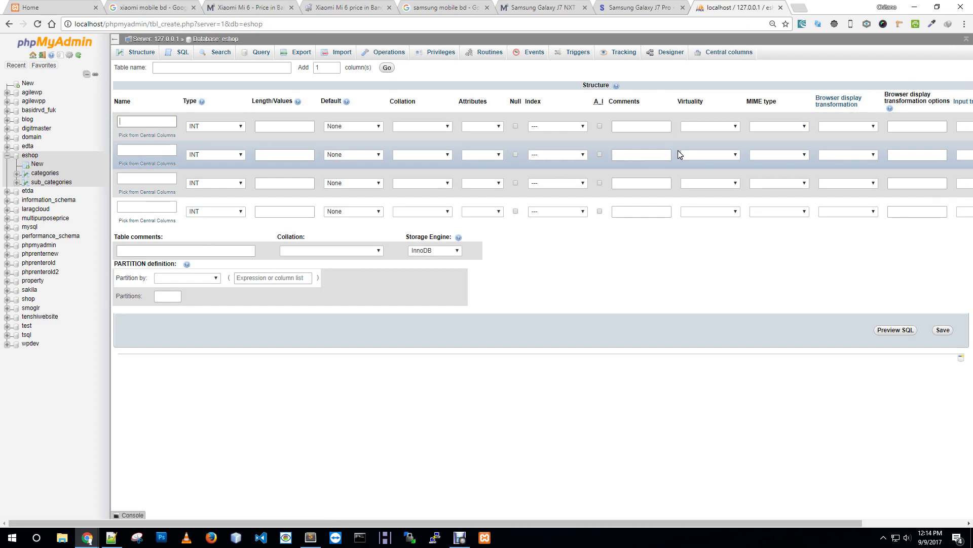
pyautogui.click(237, 67)
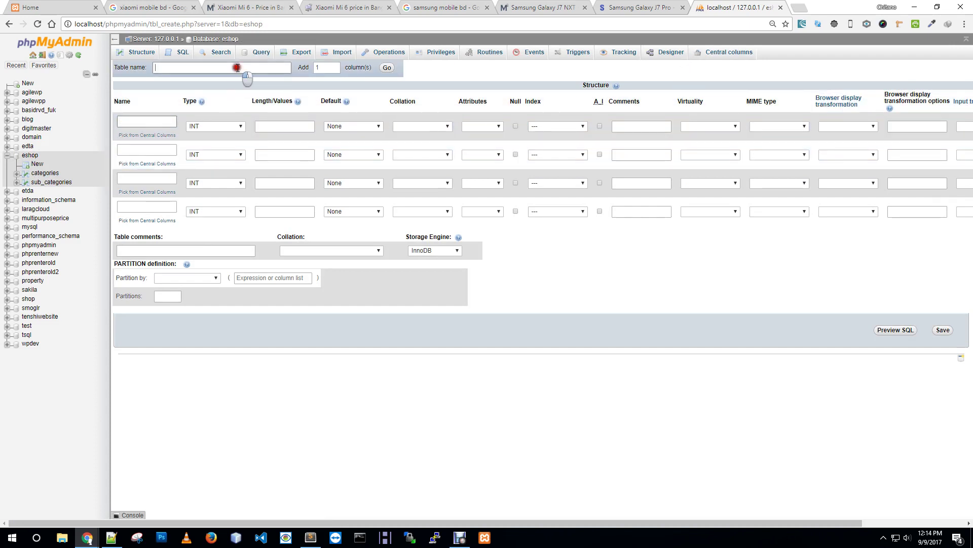
pyautogui.write('products')
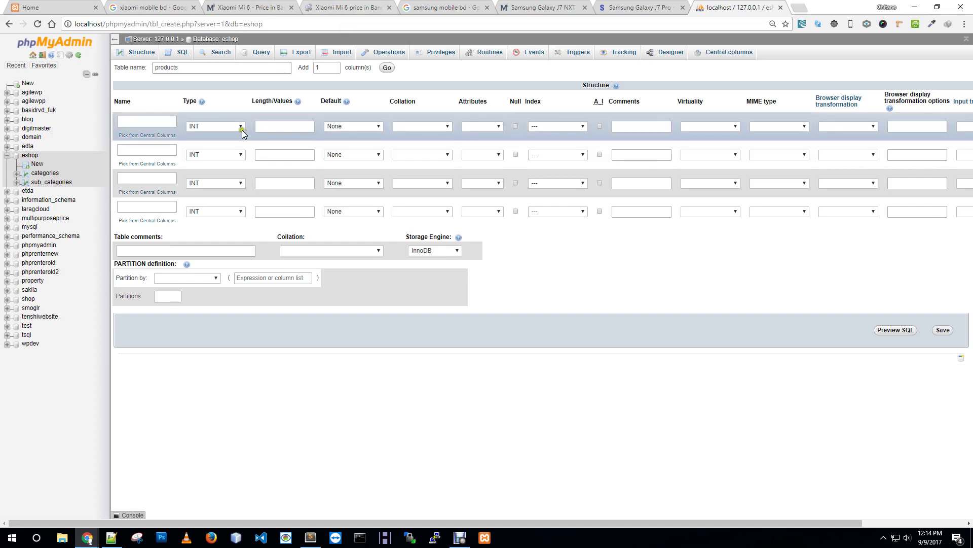
# Define the first column of products as id, INT with length 11, auto-incrementing and with a PRIMARY index
pyautogui.click(133, 121)
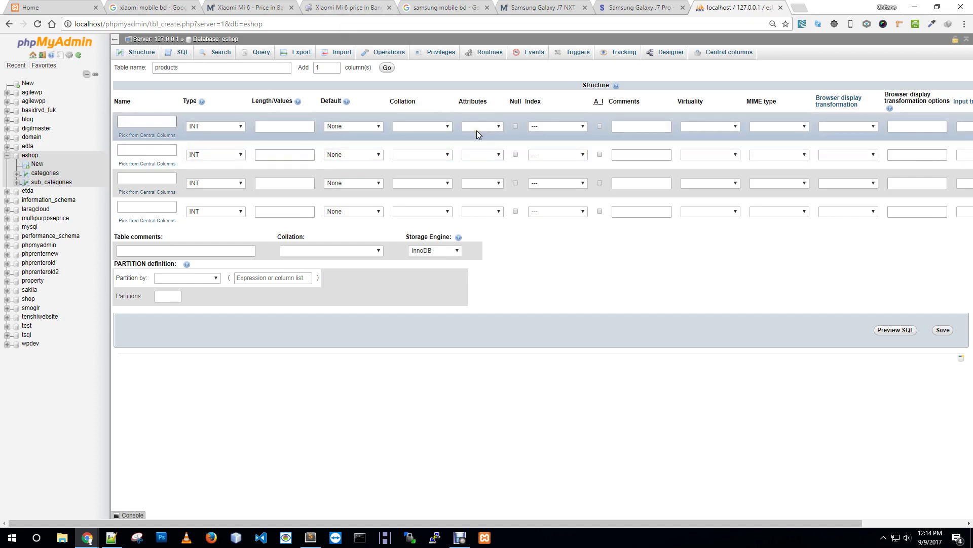
pyautogui.write('id')
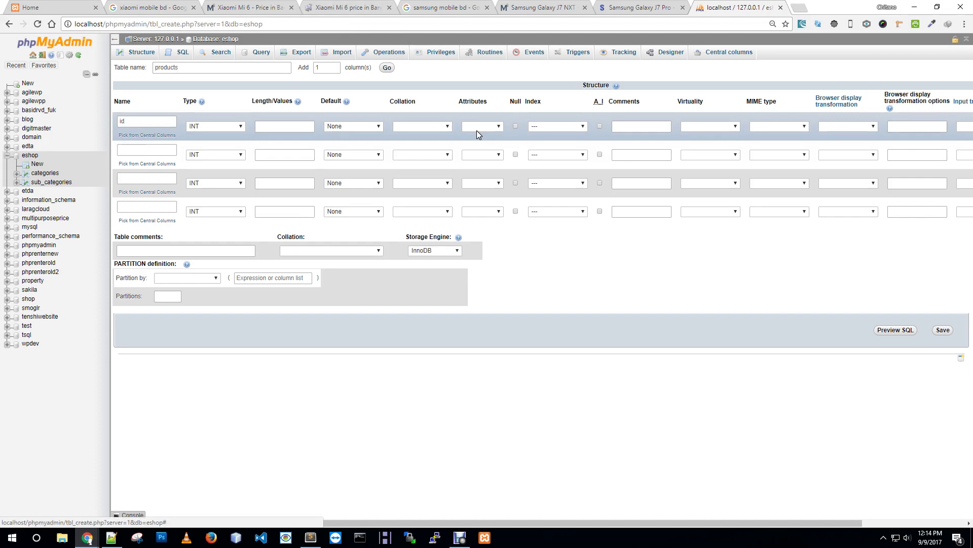
pyautogui.click(270, 132)
pyautogui.write('11')
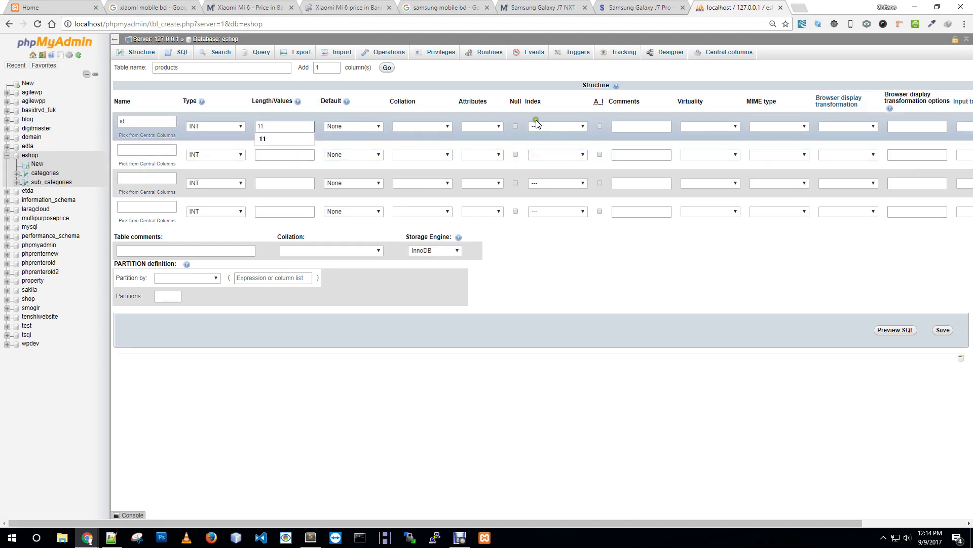
pyautogui.click(600, 127)
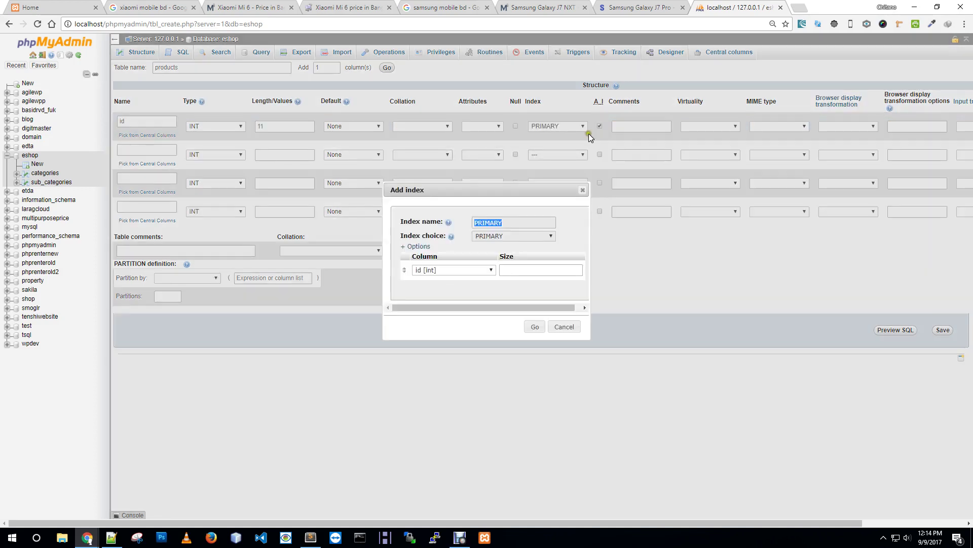
pyautogui.click(534, 327)
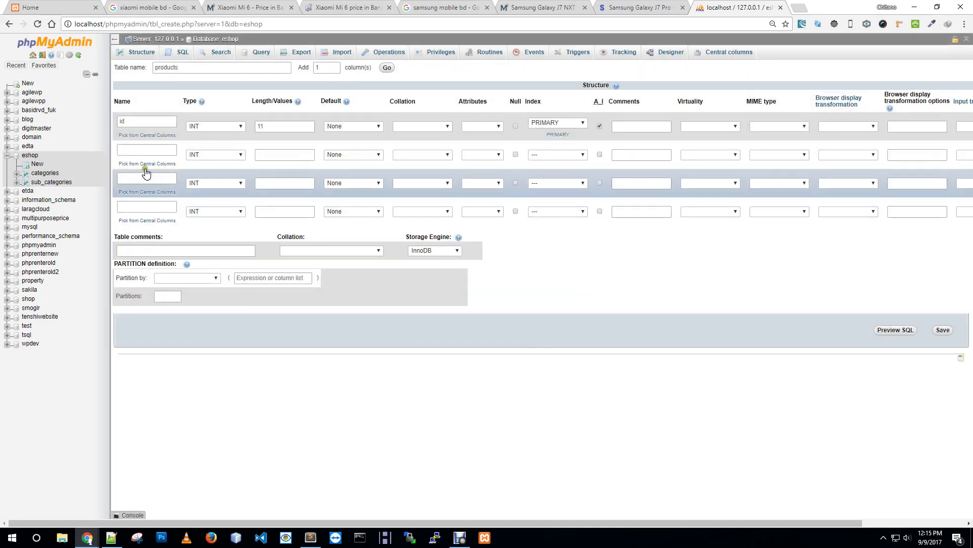
# Define the second column of products as name, type VARCHAR with length 255 and no default
pyautogui.click(157, 151)
pyautogui.write('name')
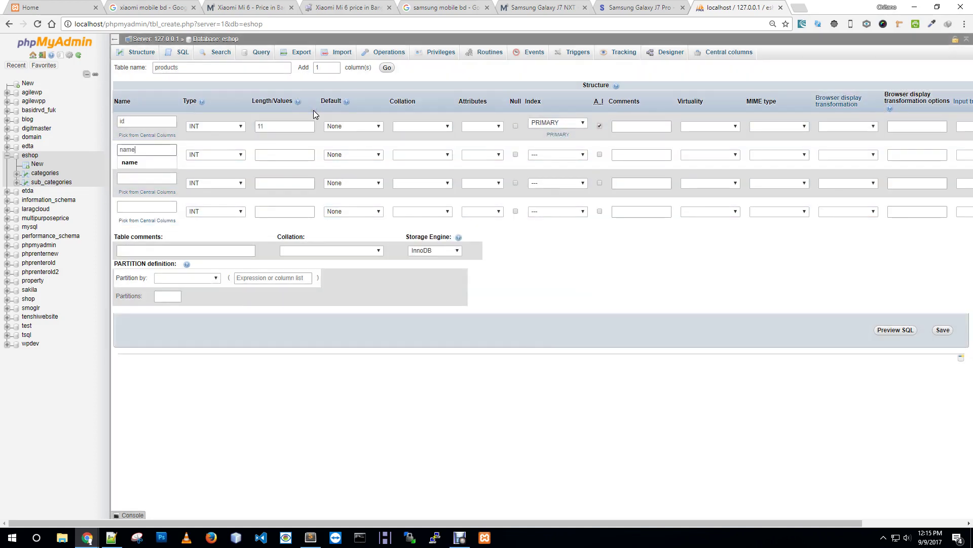
pyautogui.click(230, 157)
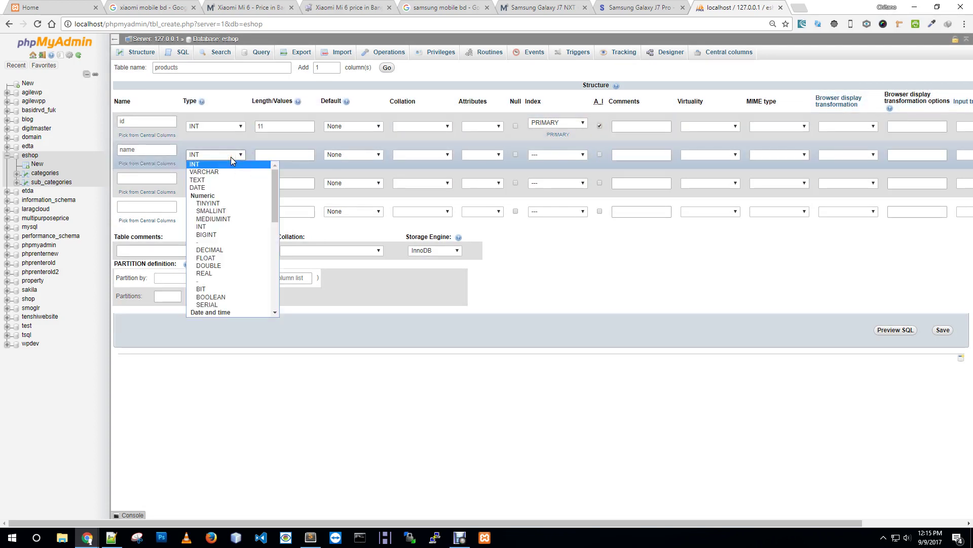
pyautogui.click(227, 174)
pyautogui.click(283, 152)
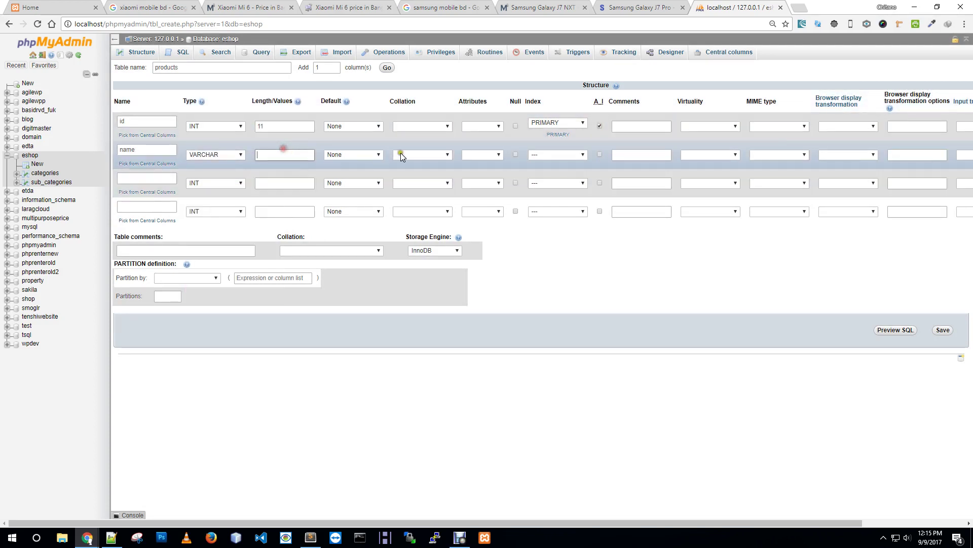
pyautogui.write('200')
pyautogui.click(374, 153)
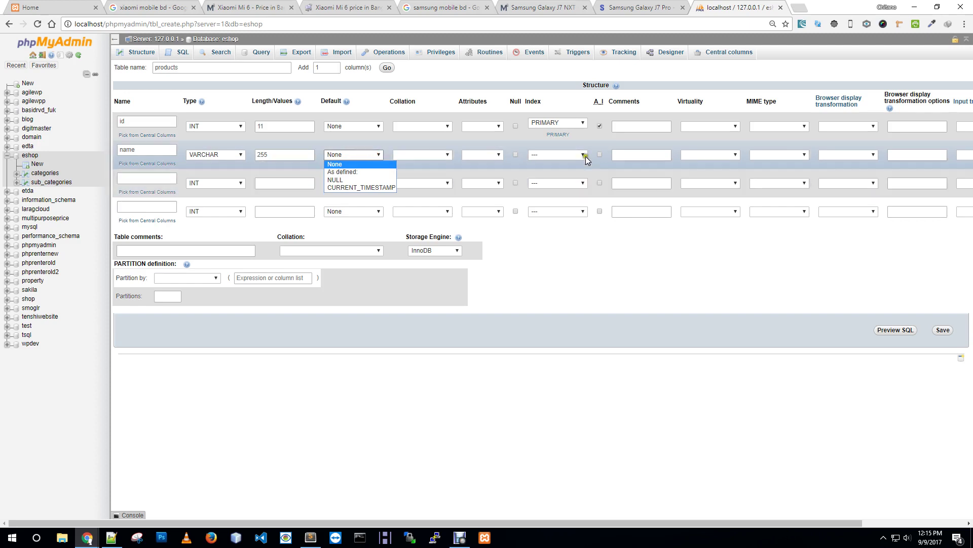
pyautogui.click(556, 292)
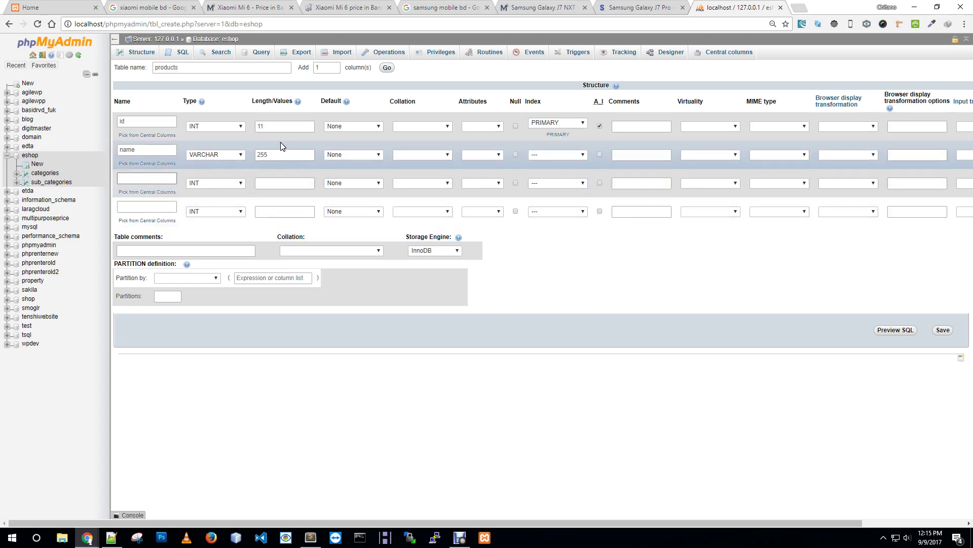
# Define the third column of products as color, type VARCHAR with length 20 and default NULL
pyautogui.write('color')
pyautogui.click(219, 183)
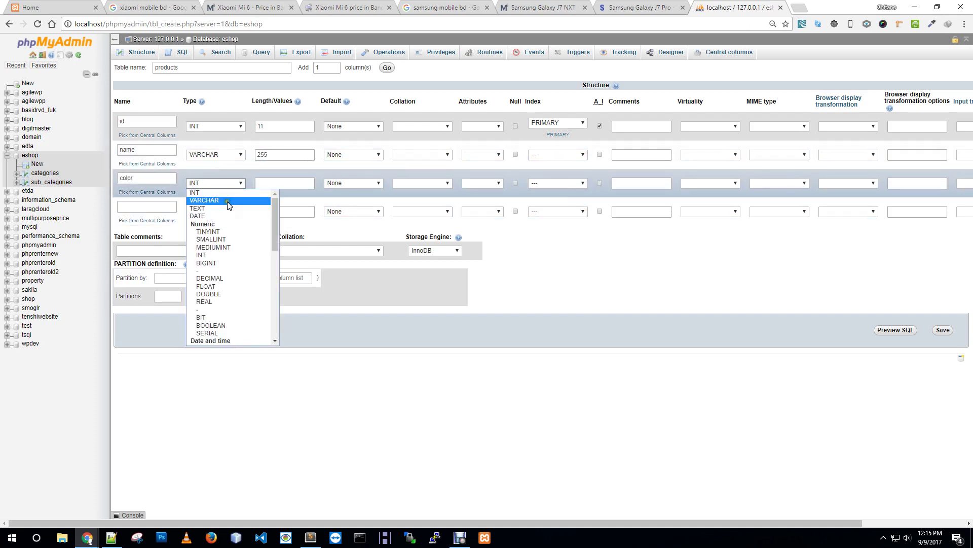
pyautogui.click(227, 201)
pyautogui.click(261, 185)
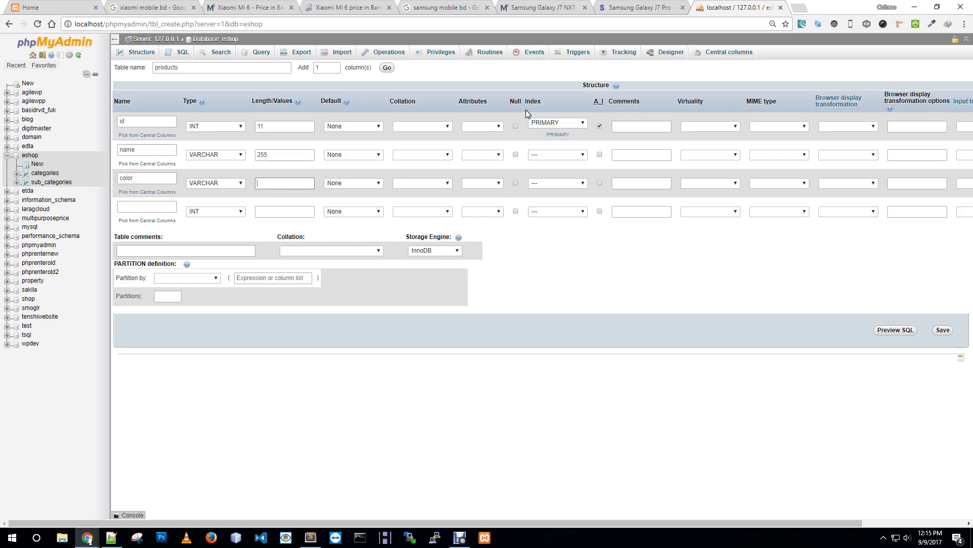
pyautogui.write('20')
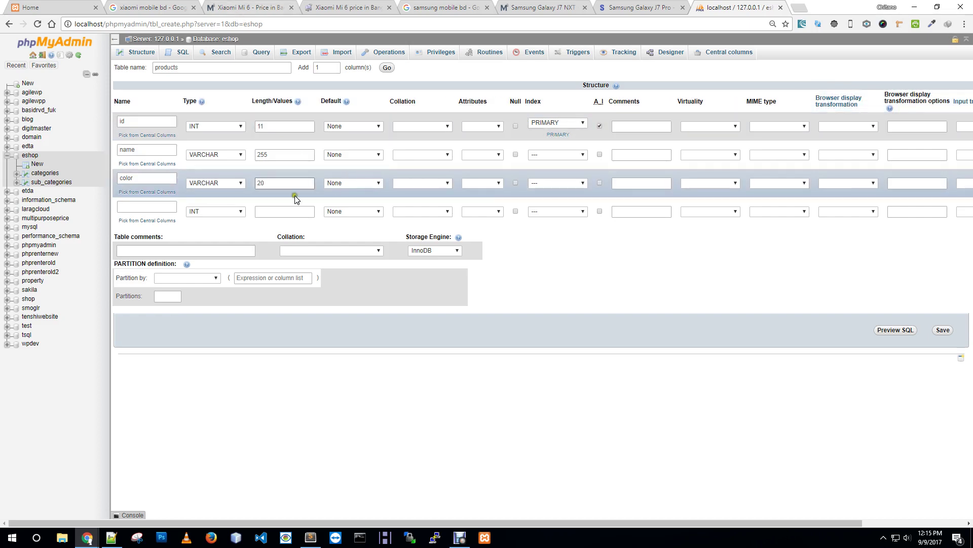
pyautogui.click(347, 183)
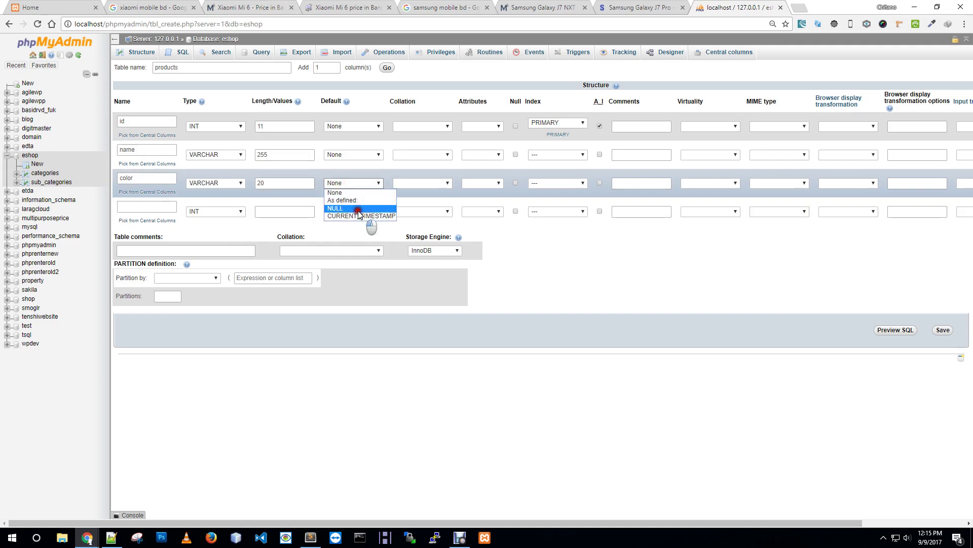
pyautogui.click(355, 208)
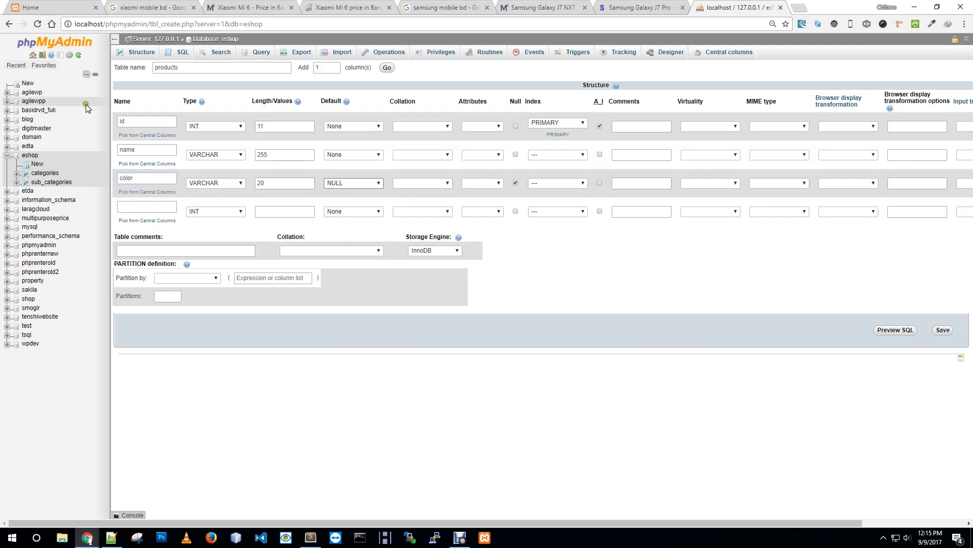
# Add 5 more column rows to the products table definition and open the fourth column's name for entry
pyautogui.moveTo(329, 68)
pyautogui.mouseDown()
pyautogui.moveTo(303, 68)
pyautogui.moveTo(348, 87)
pyautogui.mouseUp()
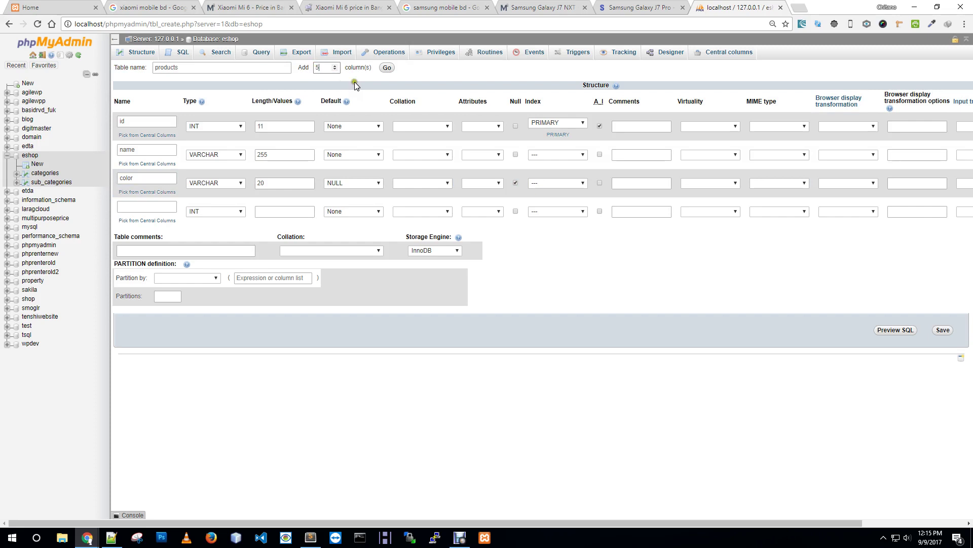
pyautogui.click(387, 69)
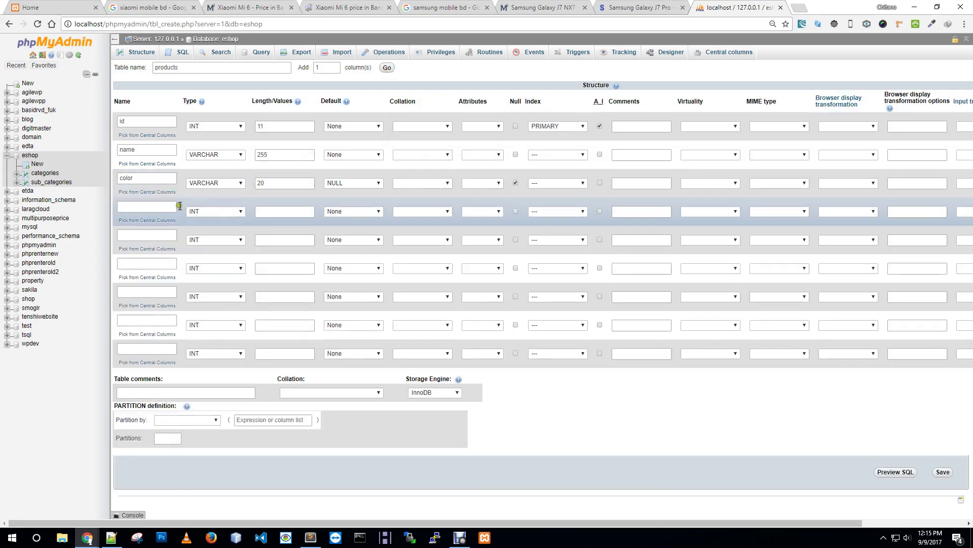
pyautogui.click(147, 206)
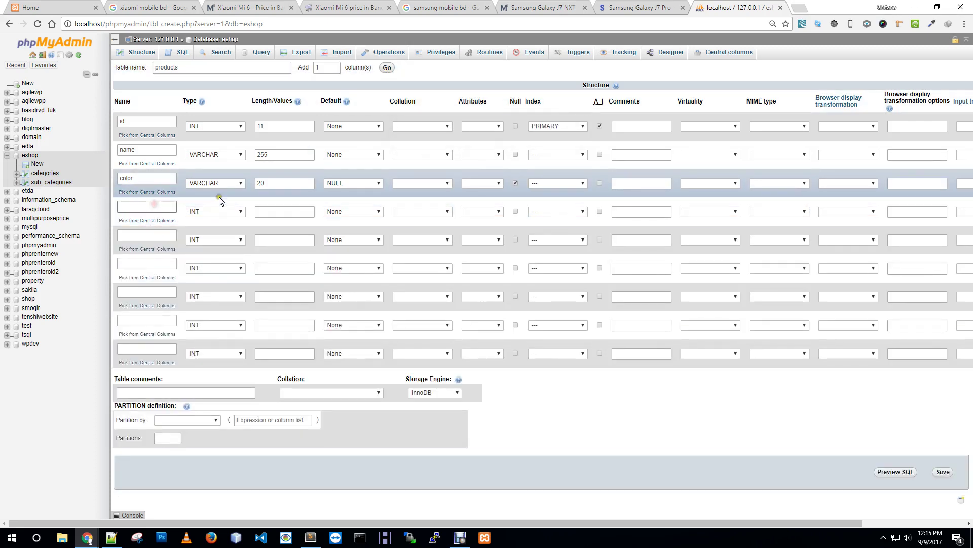
# Define the fourth column of products as brand, type VARCHAR with length 50 and default NULL
pyautogui.write('brand')
pyautogui.click(227, 214)
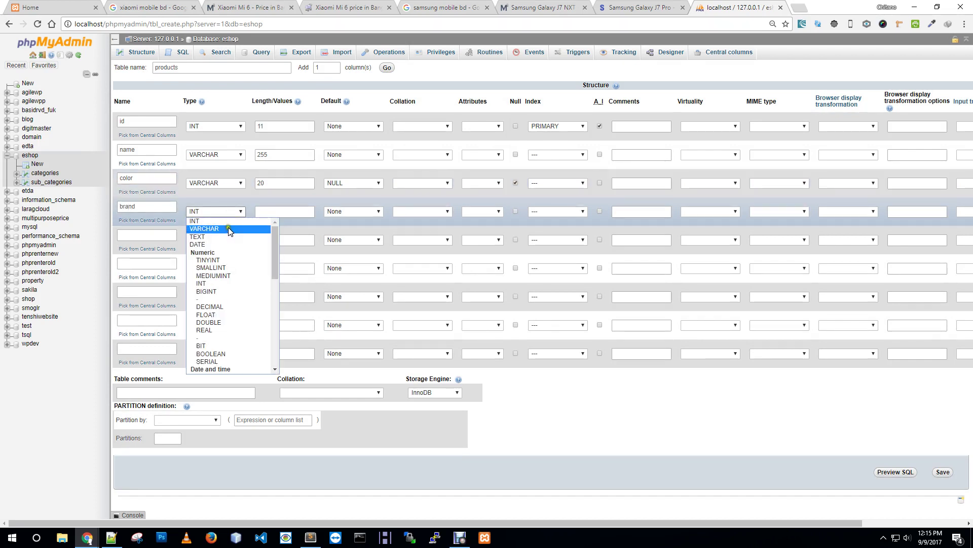
pyautogui.click(229, 229)
pyautogui.click(294, 208)
pyautogui.write('50')
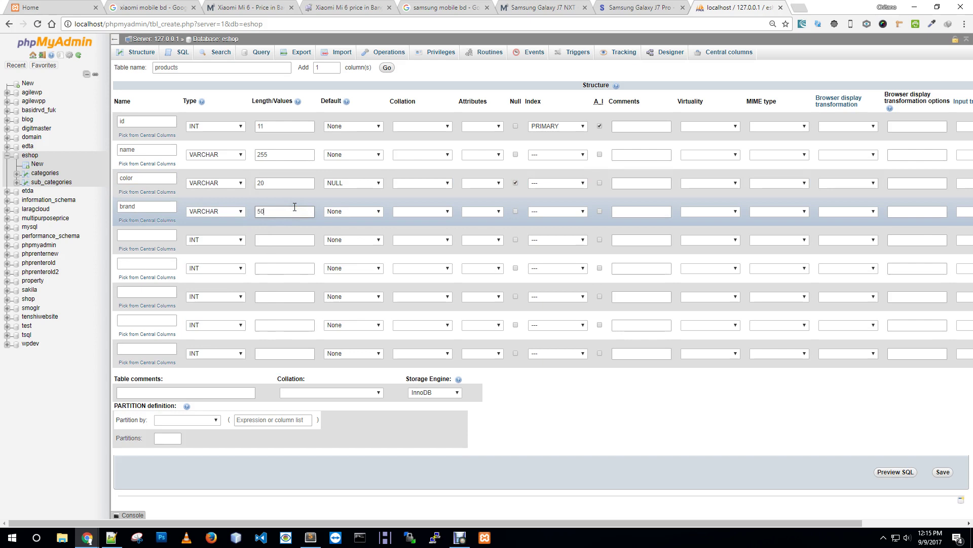
pyautogui.click(365, 211)
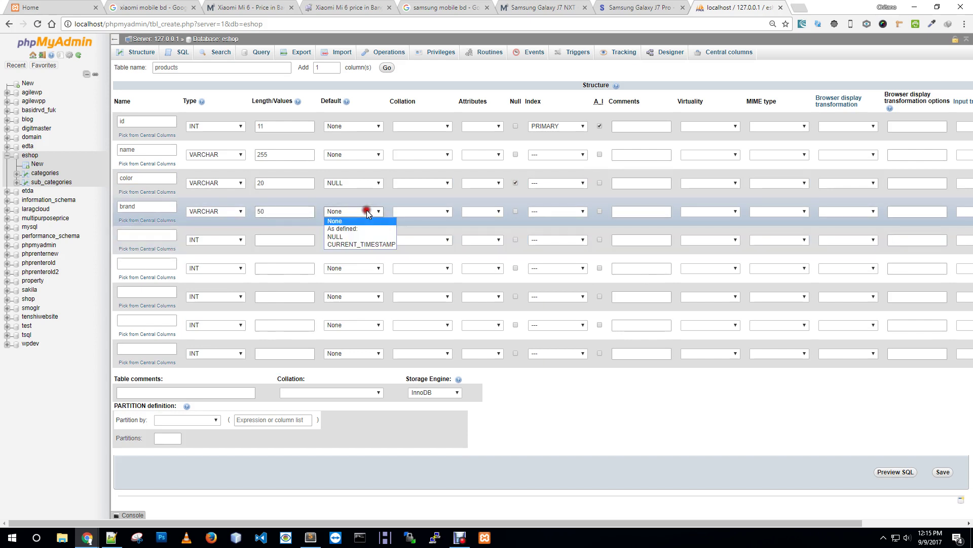
pyautogui.click(365, 237)
# Define the fifth column of products as weight, type VARCHAR with length 20 and default NULL
pyautogui.click(138, 235)
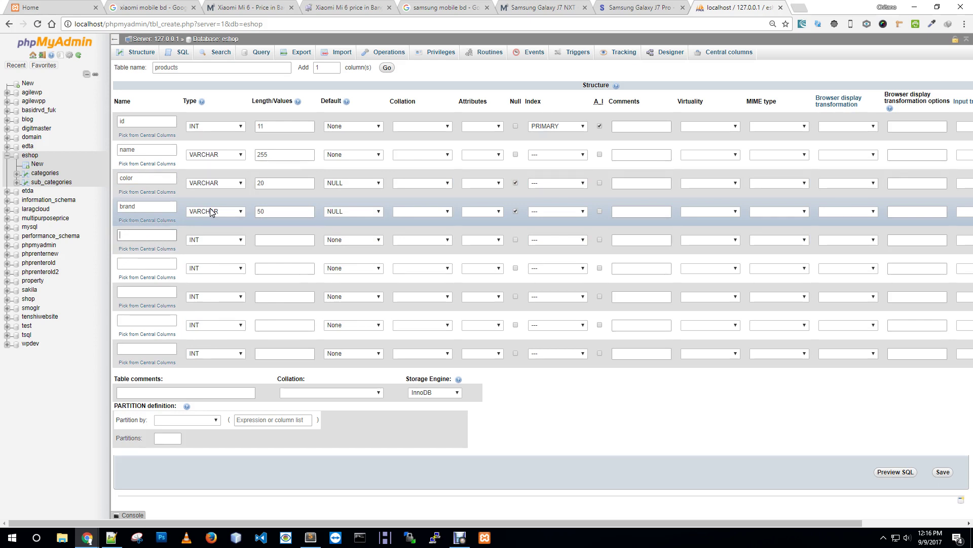
pyautogui.write('weight')
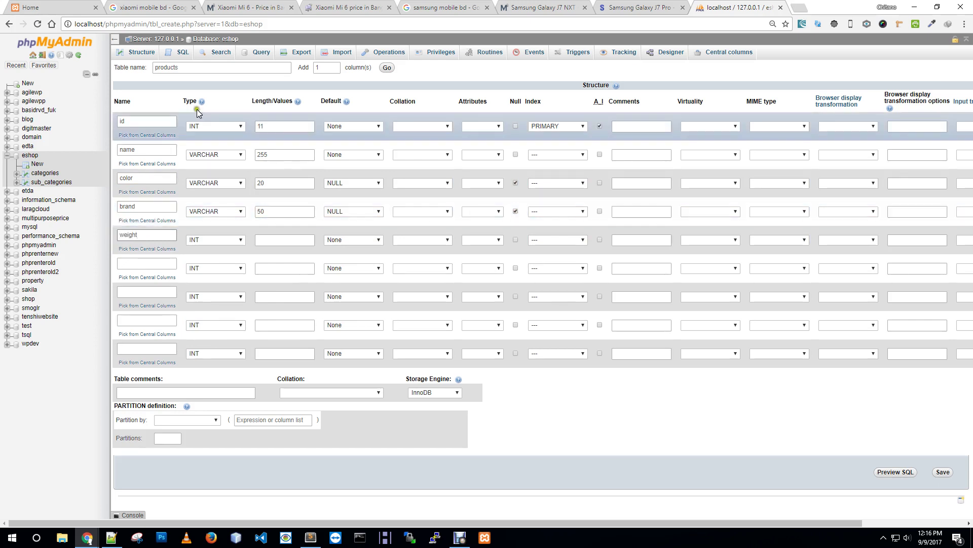
pyautogui.click(233, 239)
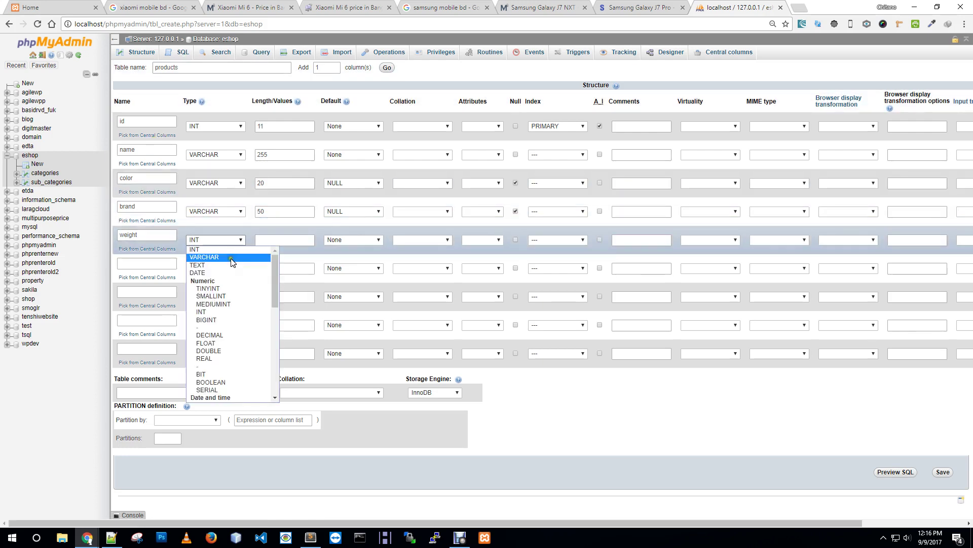
pyautogui.click(232, 258)
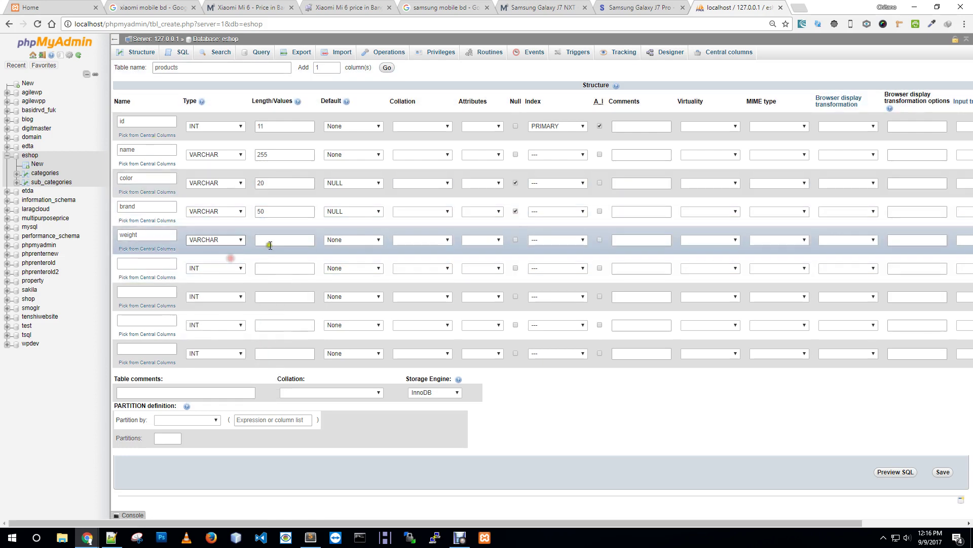
pyautogui.click(273, 239)
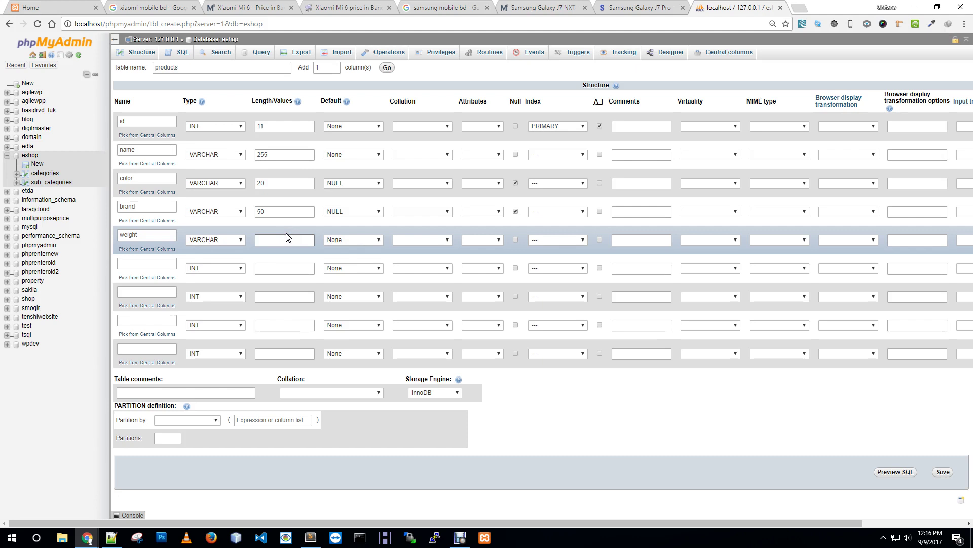
pyautogui.write('20')
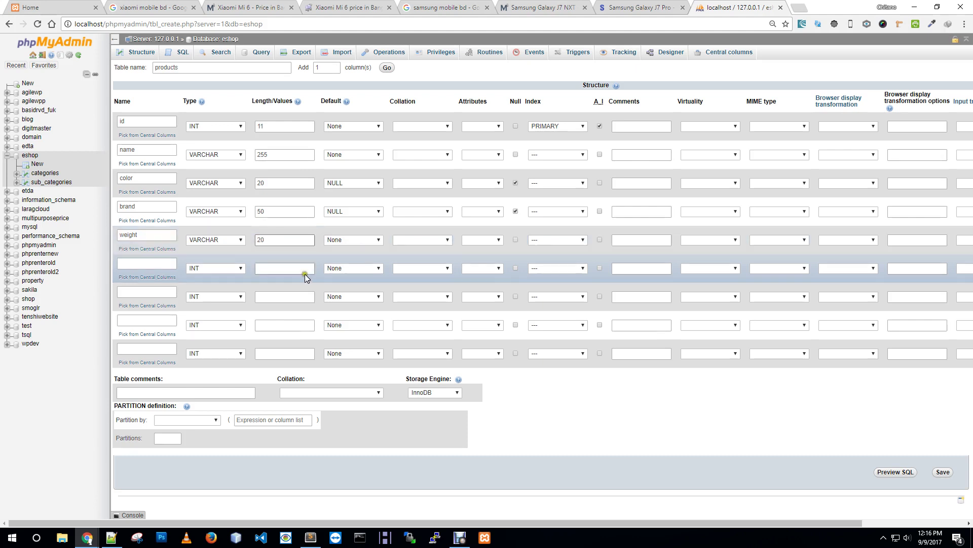
pyautogui.click(364, 241)
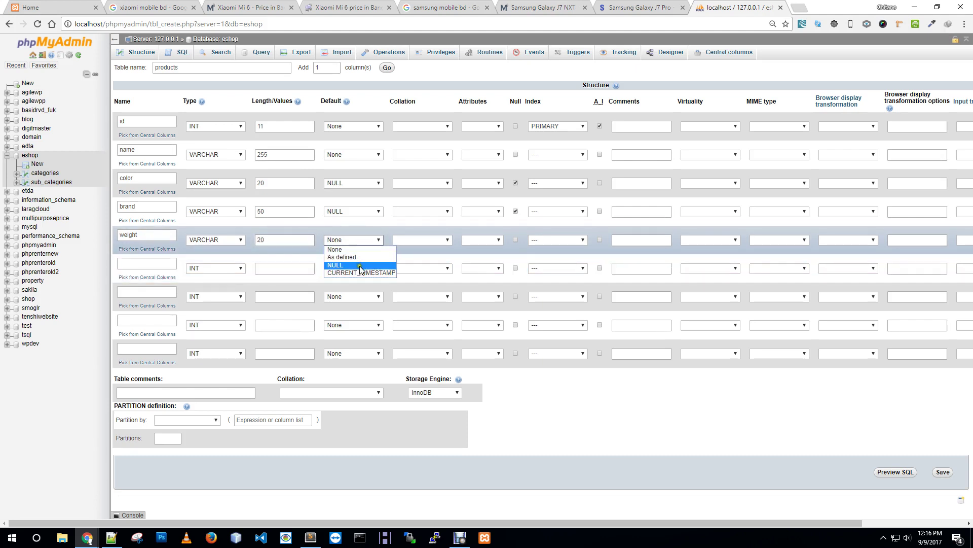
pyautogui.click(351, 234)
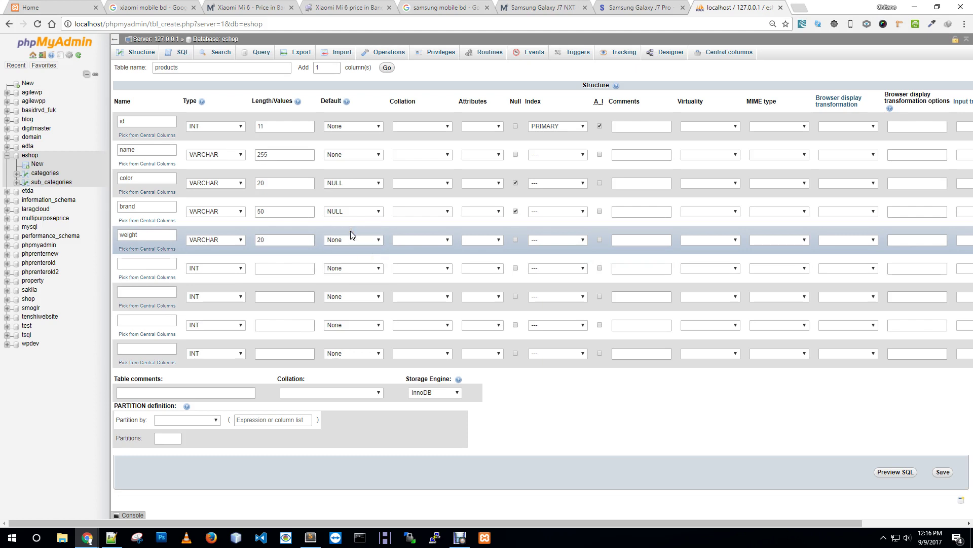
pyautogui.click(354, 239)
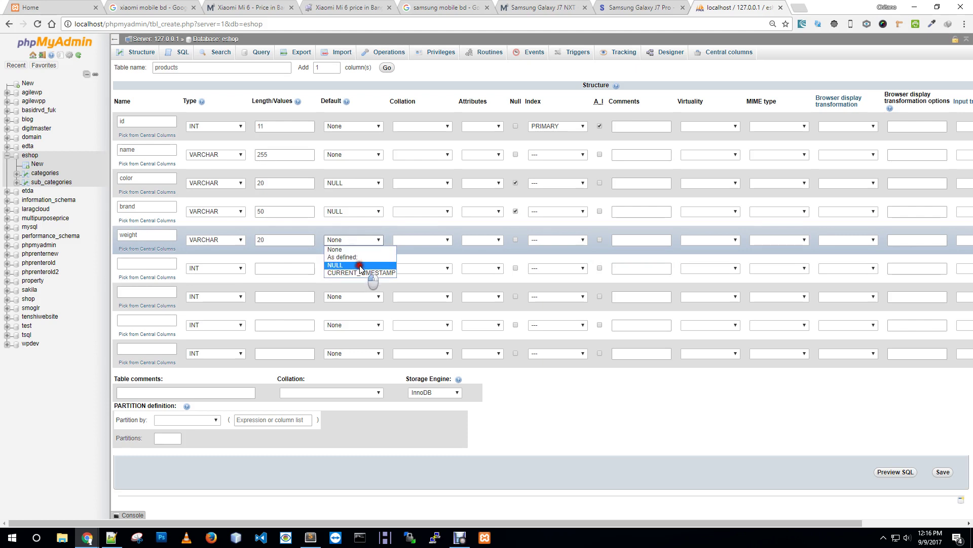
pyautogui.click(360, 265)
# Name the sixth column of products description and give it type VARCHAR with length 255
pyautogui.click(135, 263)
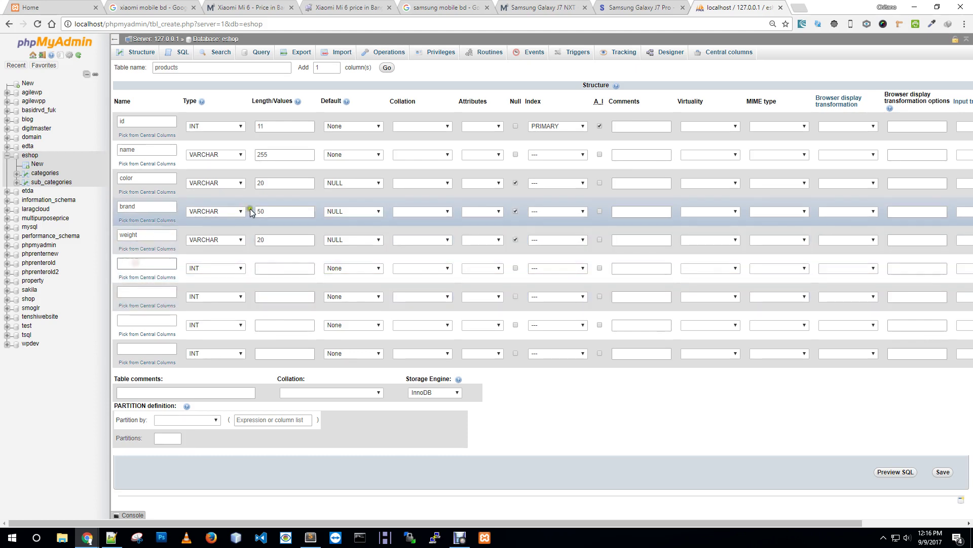
pyautogui.write('description')
pyautogui.click(222, 267)
pyautogui.click(227, 287)
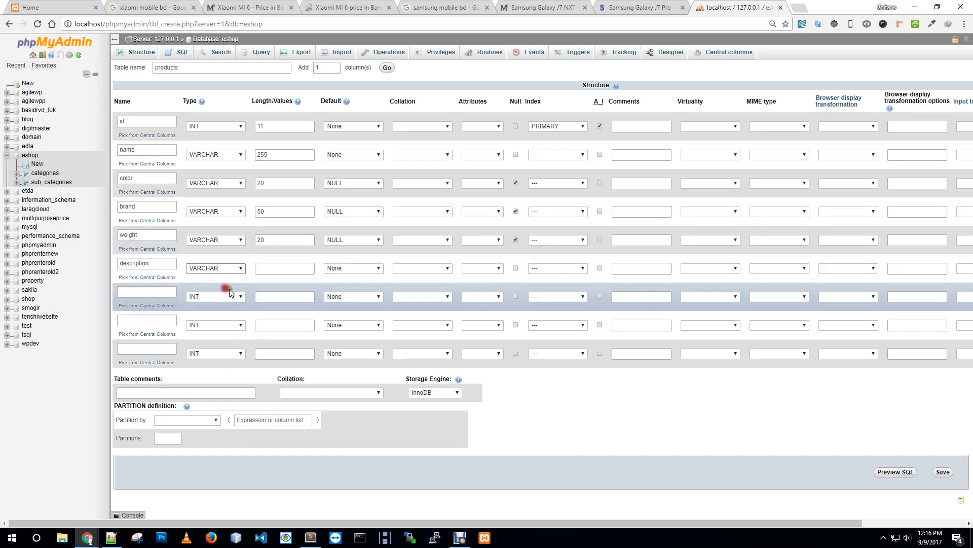
pyautogui.click(285, 264)
pyautogui.write('255')
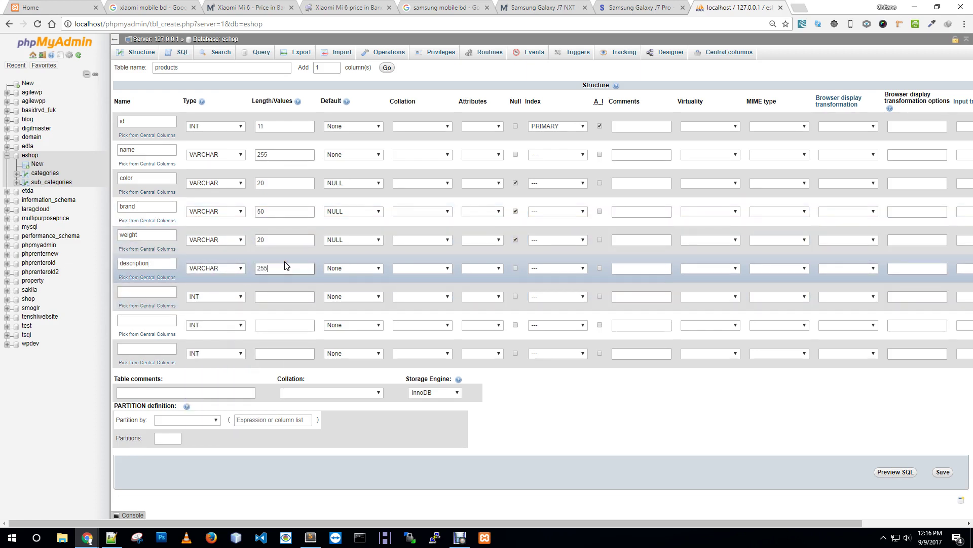
# Change the description column's type to TEXT, clear its length and set its default to NULL
pyautogui.click(234, 268)
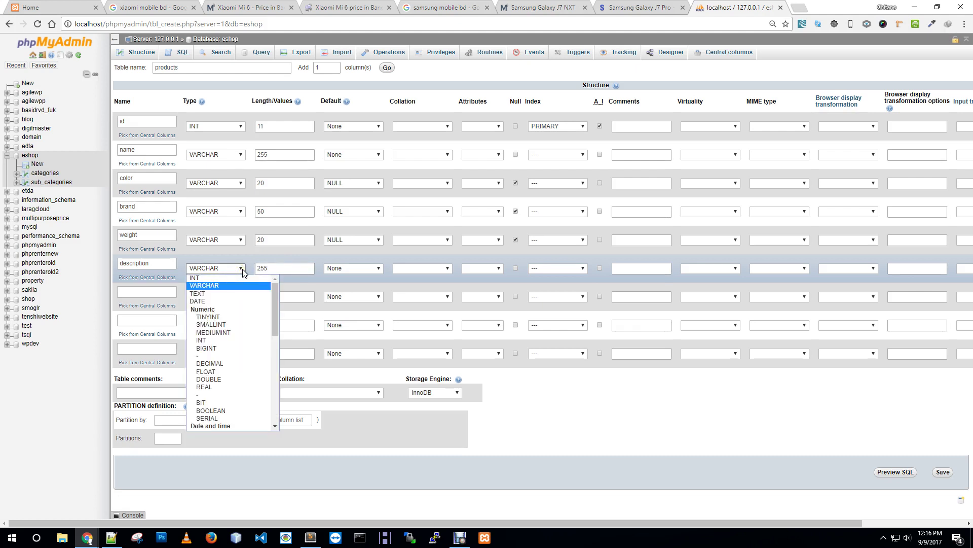
pyautogui.click(209, 293)
pyautogui.moveTo(288, 269); pyautogui.dragTo(229, 264)
pyautogui.press('BackSpace')
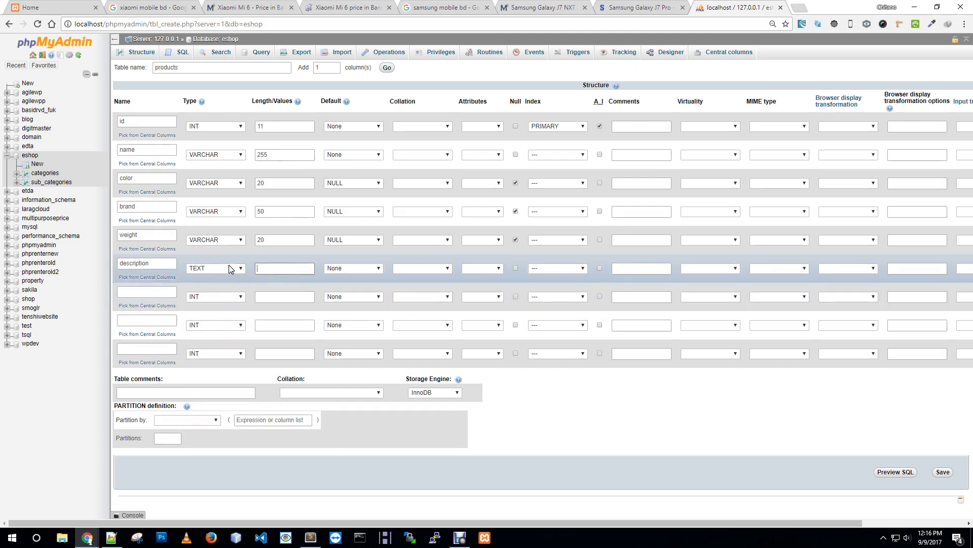
pyautogui.click(370, 270)
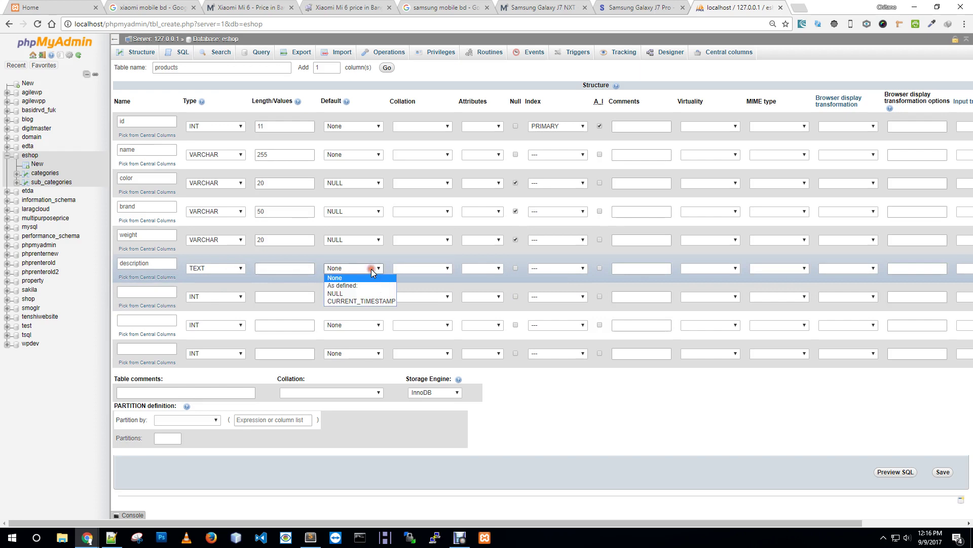
pyautogui.click(366, 294)
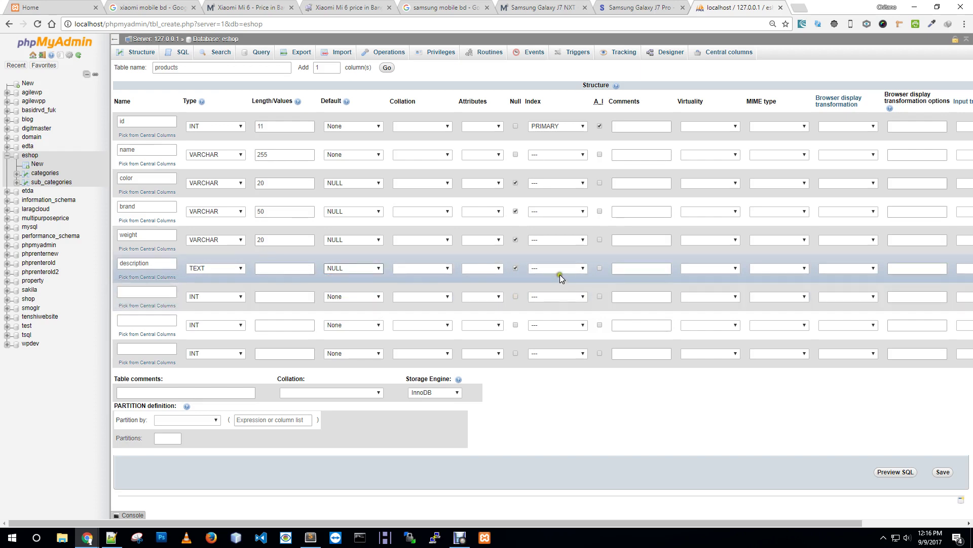
# Name the seventh and eighth columns of products subcategory_id and created_at
pyautogui.click(150, 291)
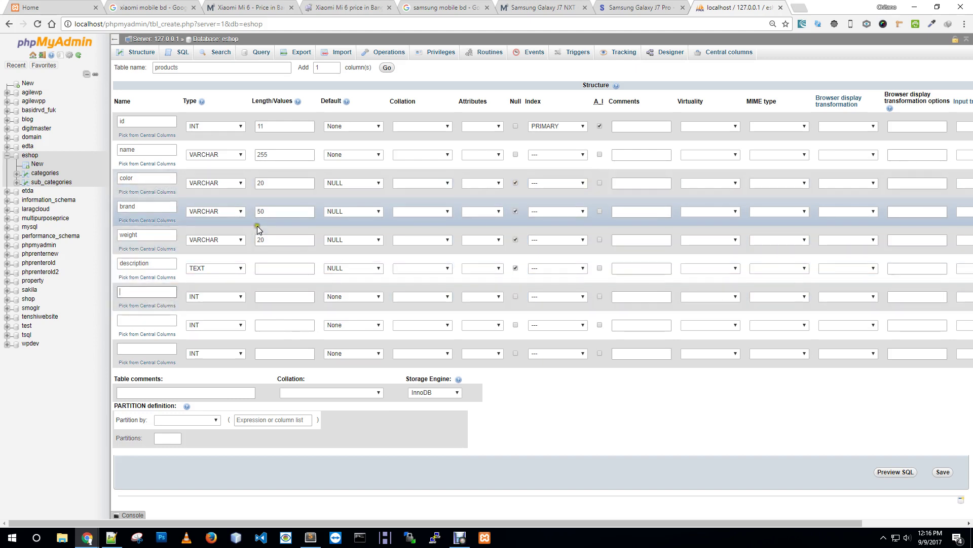
pyautogui.write('subcategory_id')
pyautogui.click(133, 318)
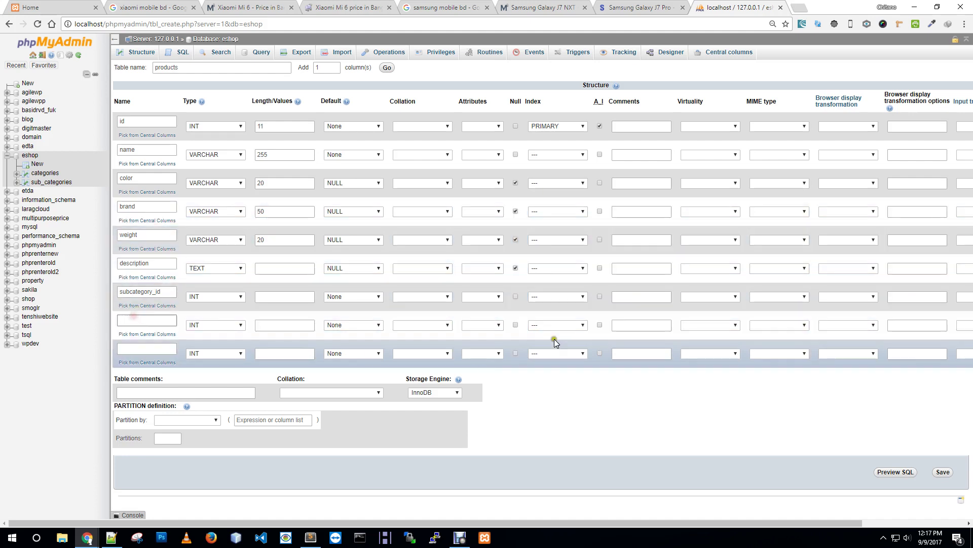
pyautogui.write('created_at')
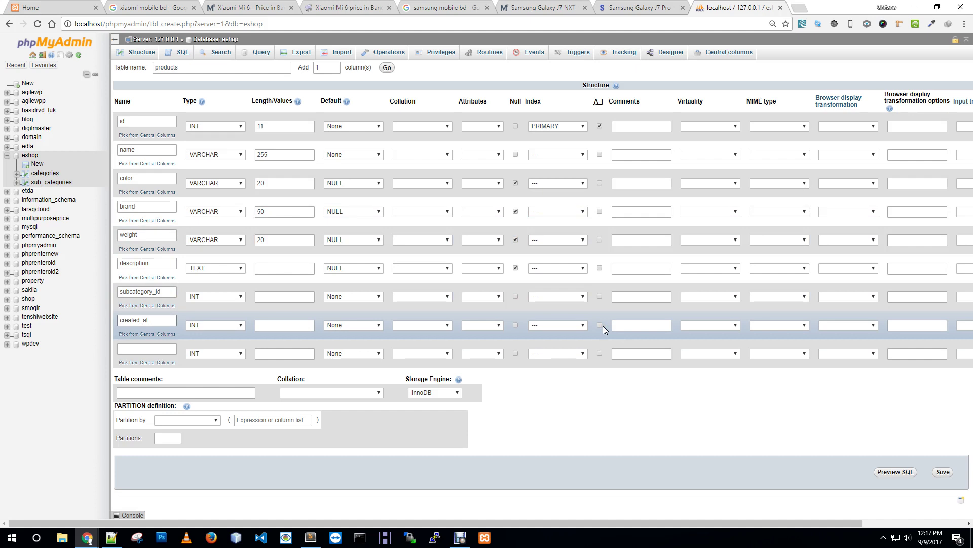
# Examine the product images and details on the open Samsung and Xiaomi phone pages and the shop's home page
pyautogui.click(615, 8)
pyautogui.scroll(-5, 230, 245)
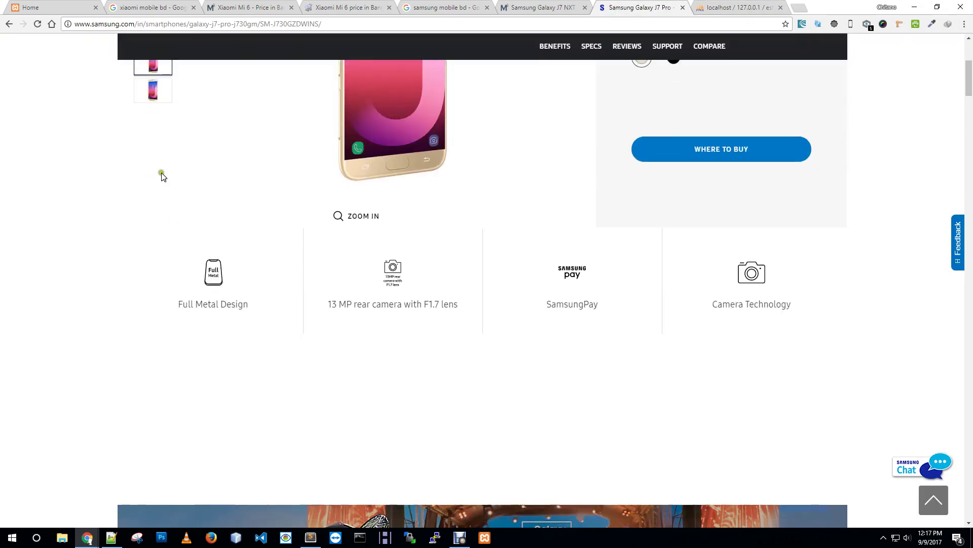
pyautogui.scroll(4, 162, 177)
pyautogui.click(153, 234)
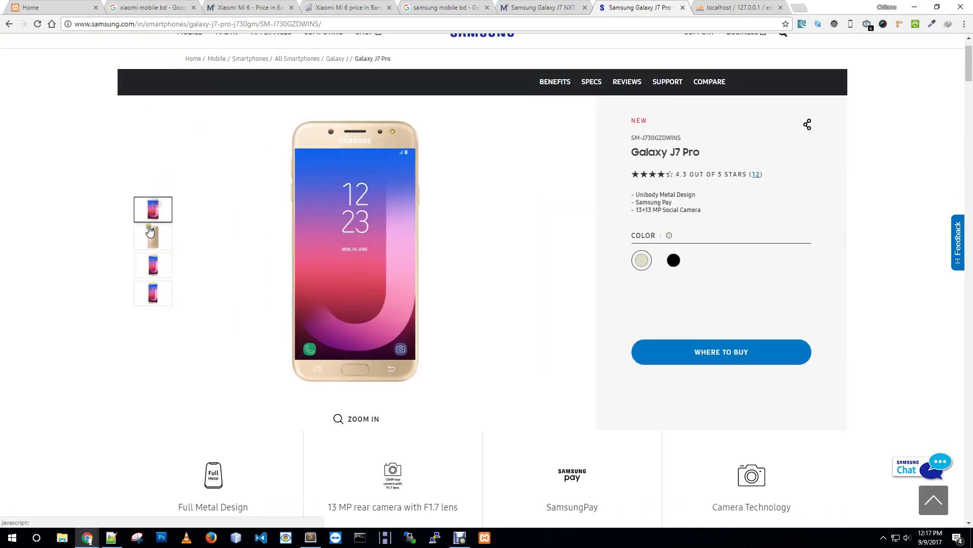
pyautogui.click(153, 263)
pyautogui.click(528, 7)
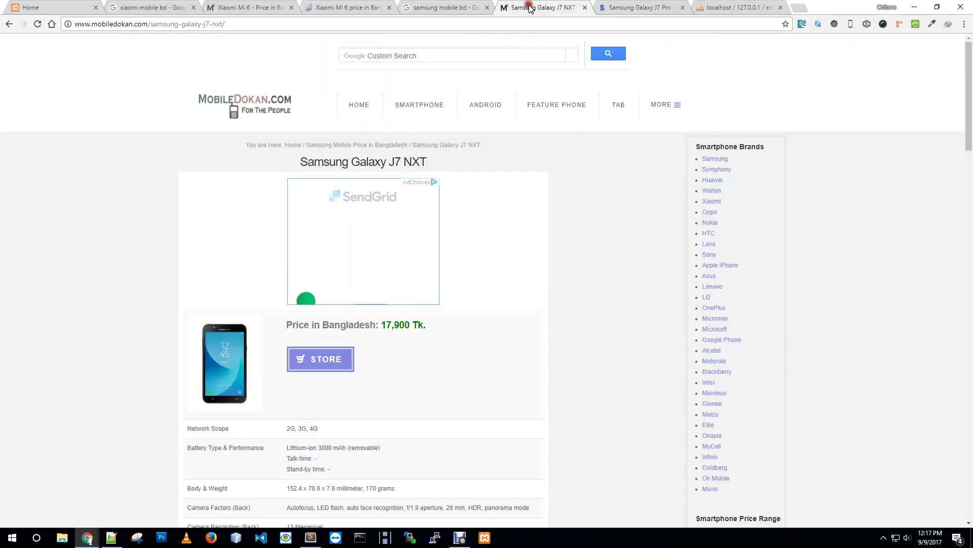
pyautogui.click(443, 5)
pyautogui.click(348, 6)
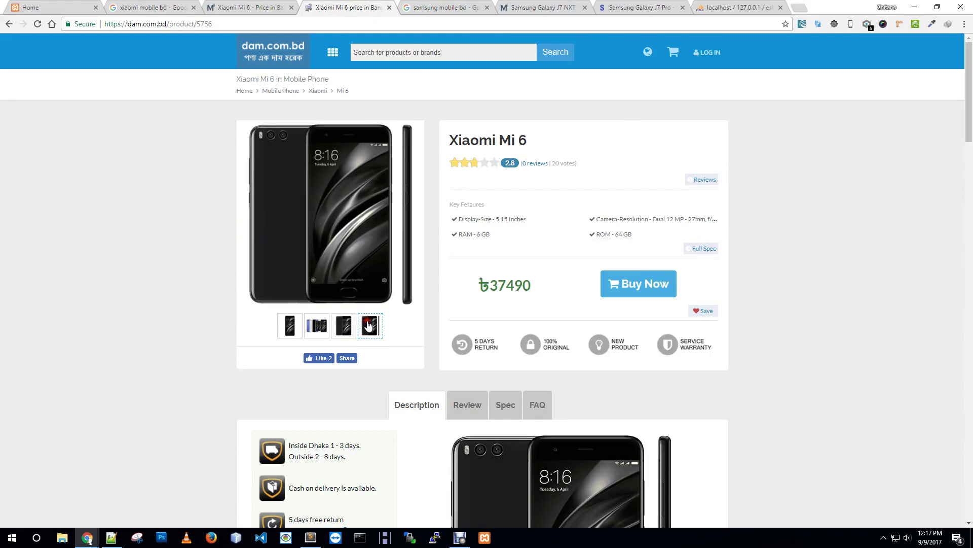
pyautogui.click(535, 5)
pyautogui.click(276, 6)
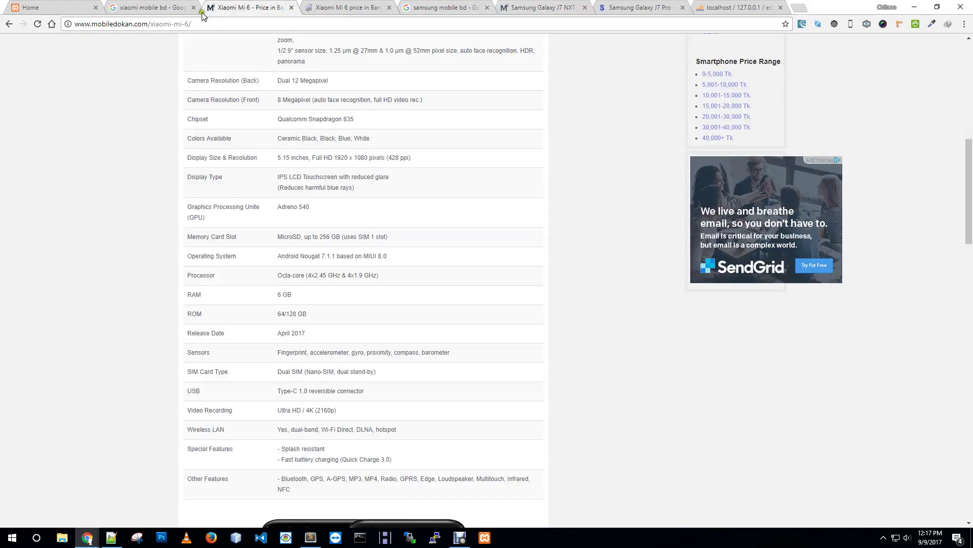
pyautogui.click(164, 6)
pyautogui.click(49, 6)
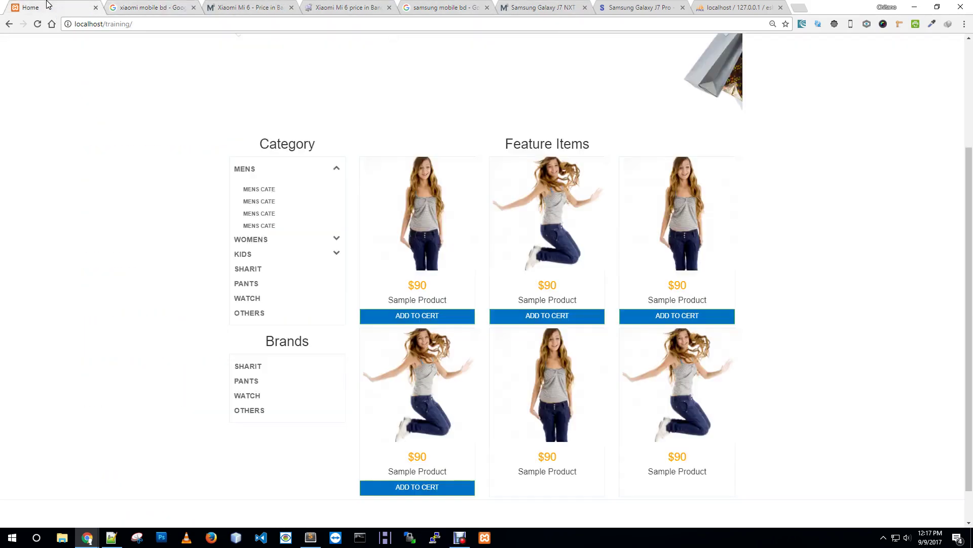
# Return to the products table definition in phpMyAdmin and save it with the ninth column left blank
pyautogui.click(733, 6)
pyautogui.click(142, 350)
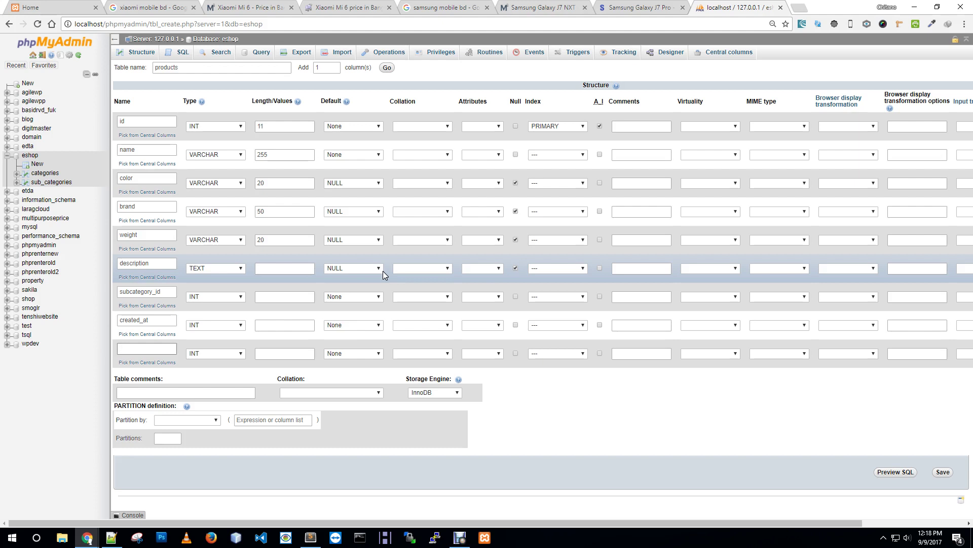
pyautogui.click(944, 473)
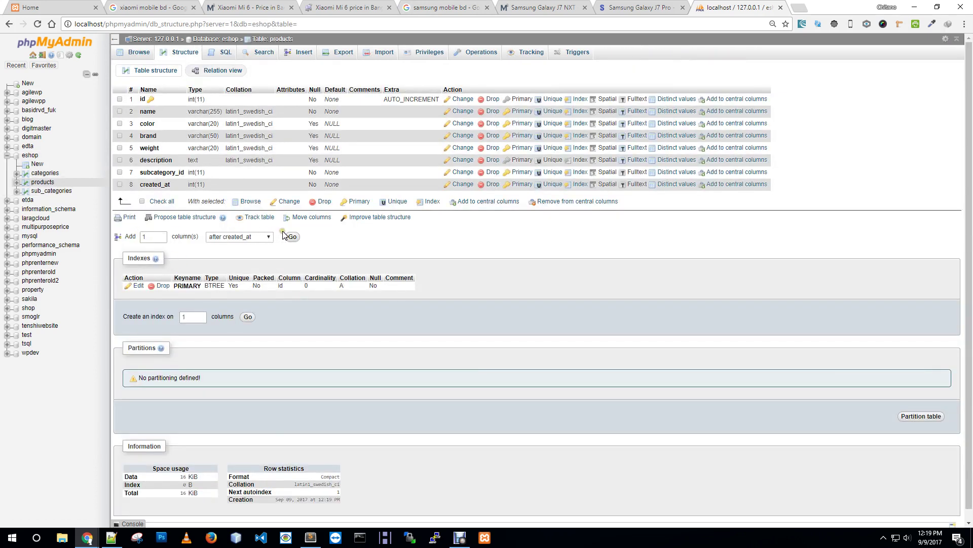
# Switch to Sublime Text and add the line "Product Images table" at the end of the eshop table list
pyautogui.click(310, 537)
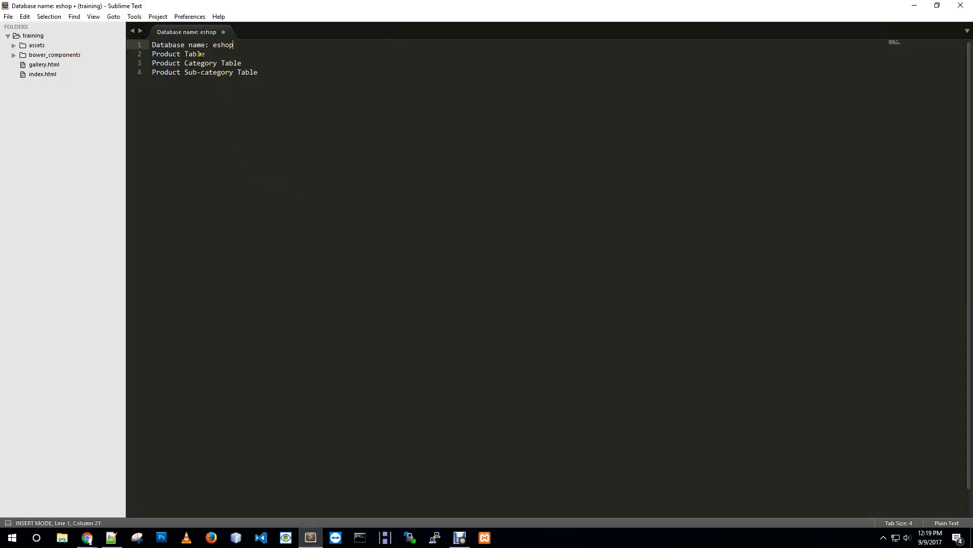
pyautogui.click(277, 77)
pyautogui.press('Return')
pyautogui.write('Product')
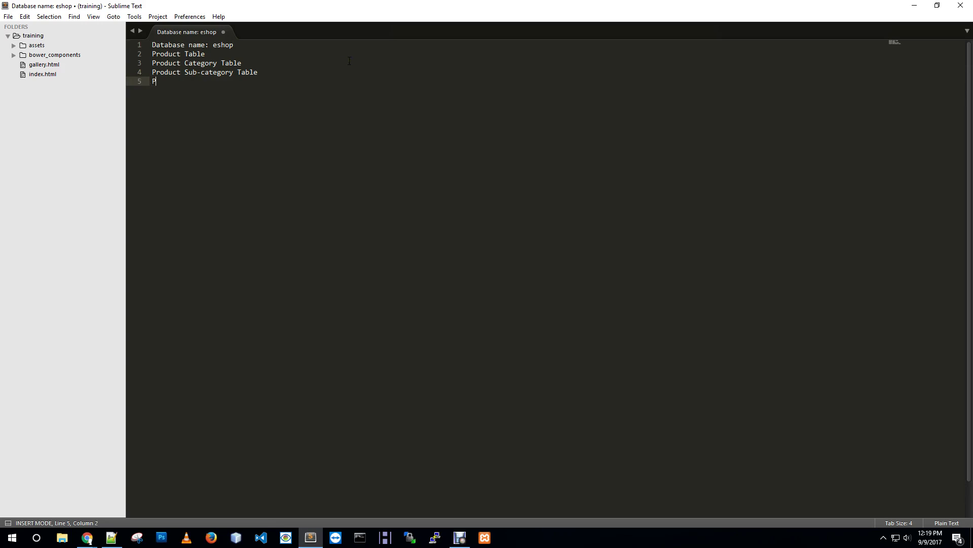
pyautogui.write(' Images table')
# Switch to phpMyAdmin and start a new table named product_images in the eshop database
pyautogui.hotkey('alt', 'Tab')
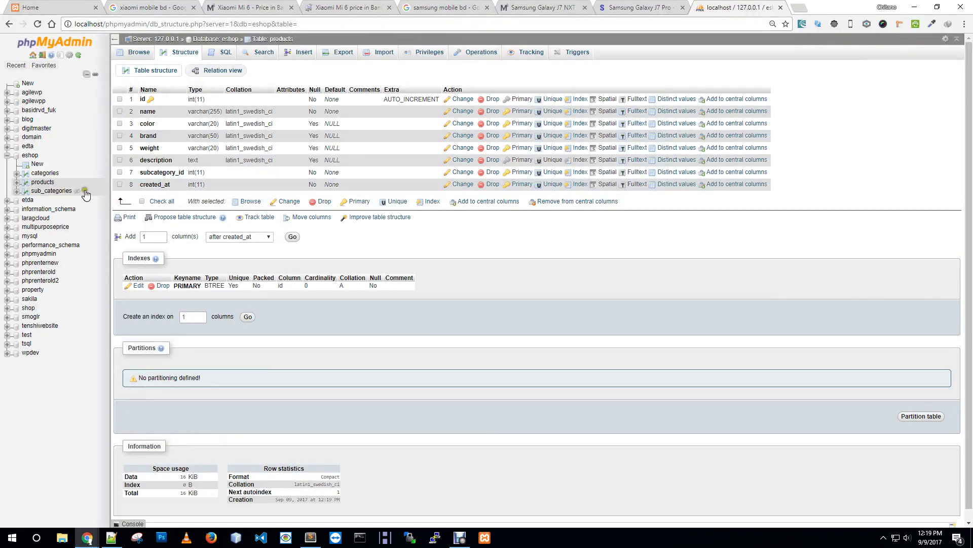
pyautogui.click(38, 164)
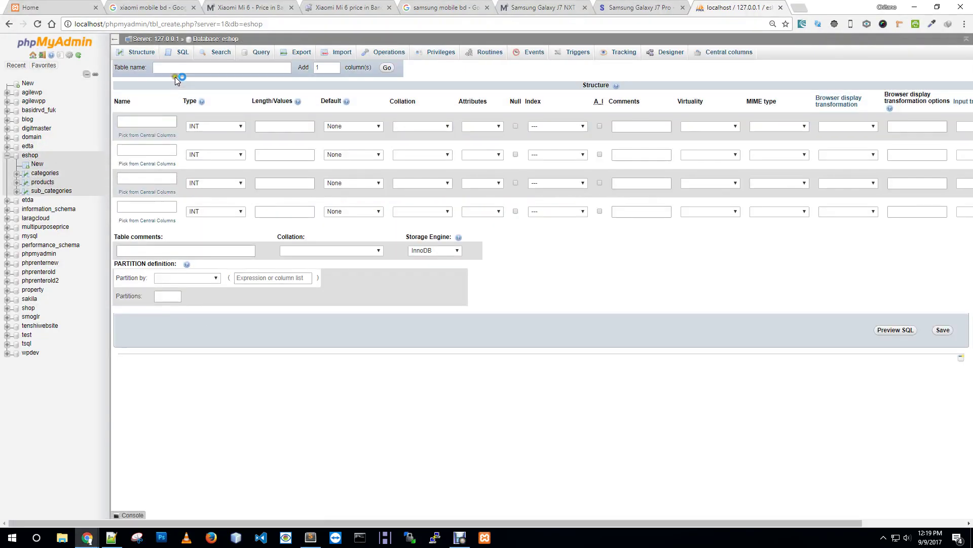
pyautogui.write('produc')
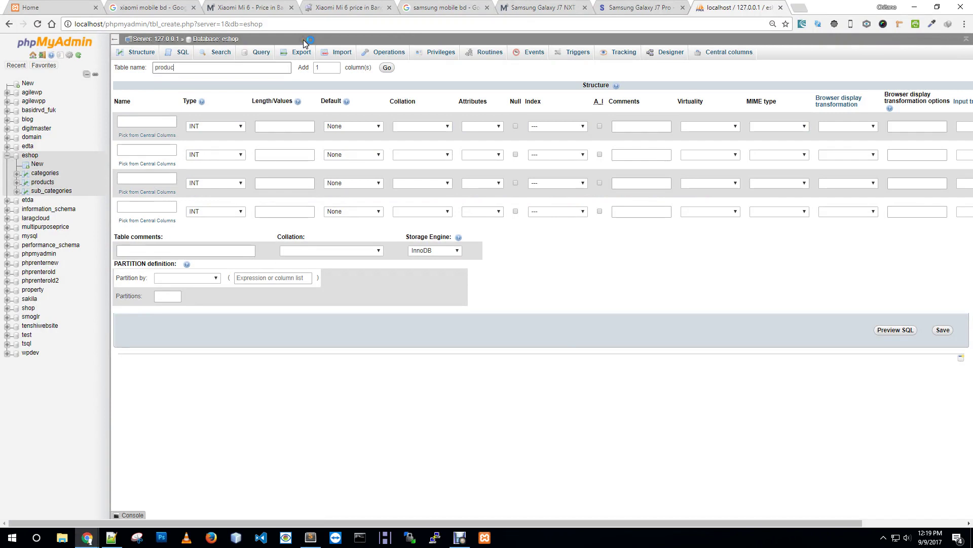
pyautogui.write('t_images')
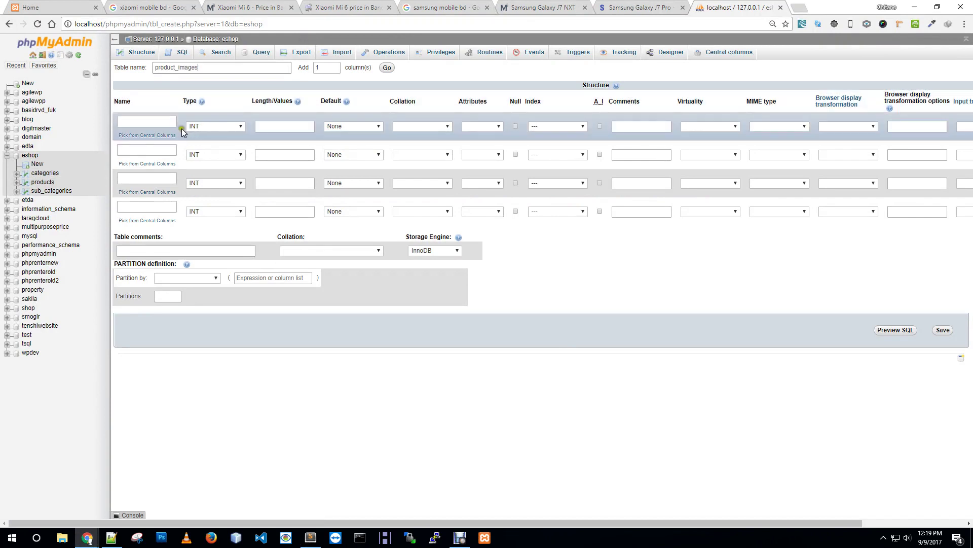
# Define the first column as id, type INT, length 11, with auto-increment and a PRIMARY index
pyautogui.click(144, 122)
pyautogui.write('id')
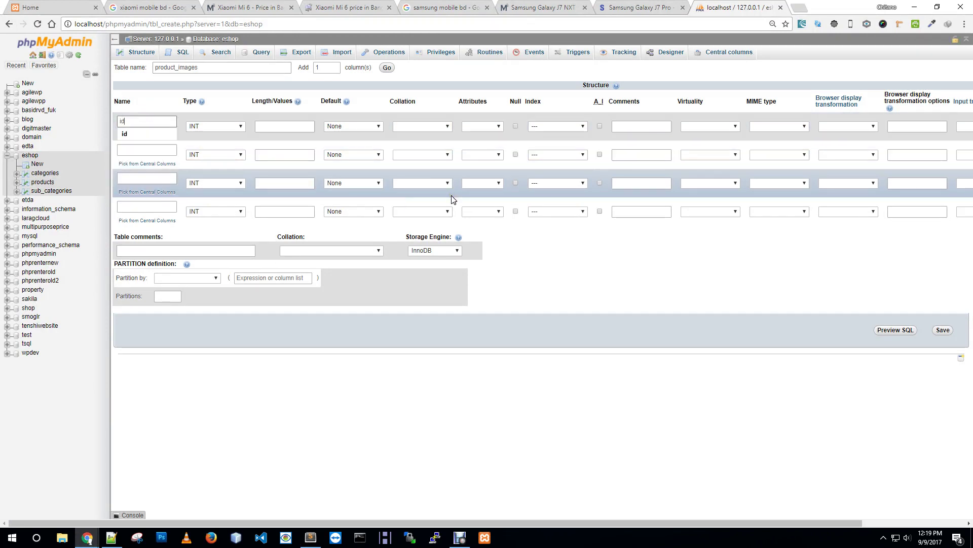
pyautogui.click(231, 124)
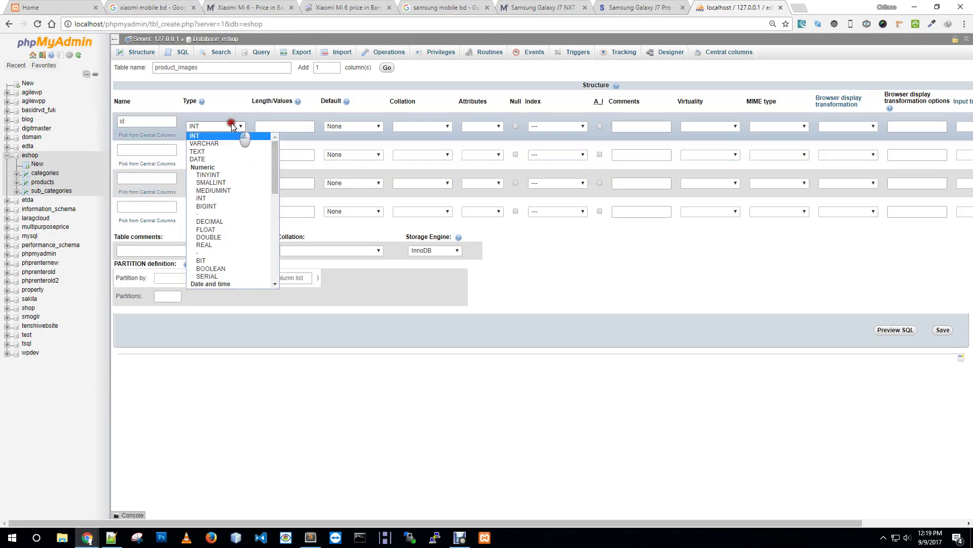
pyautogui.click(278, 126)
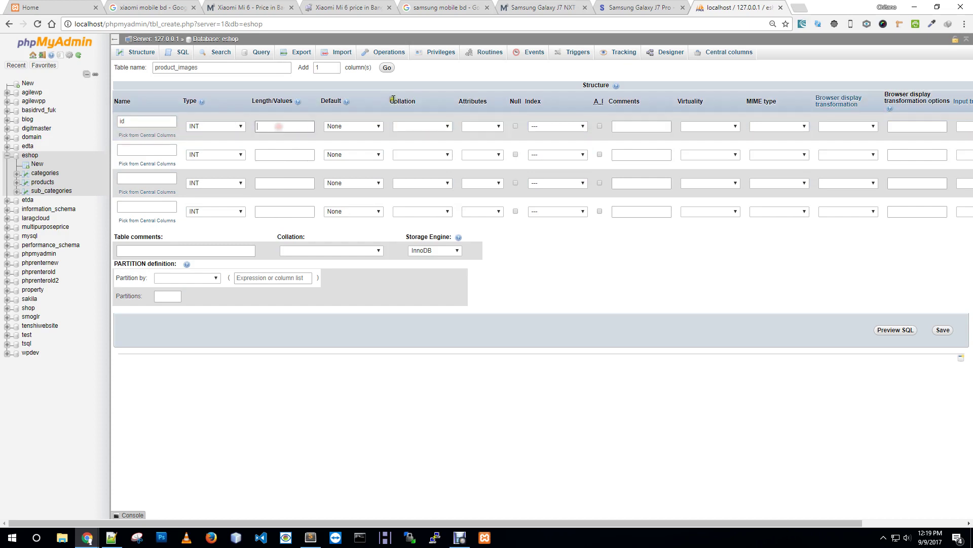
pyautogui.write('11')
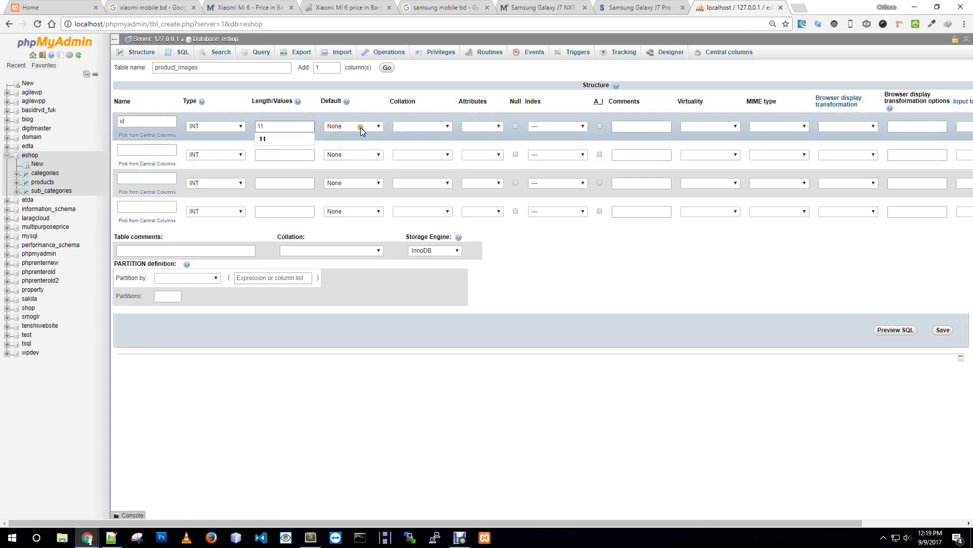
pyautogui.click(600, 127)
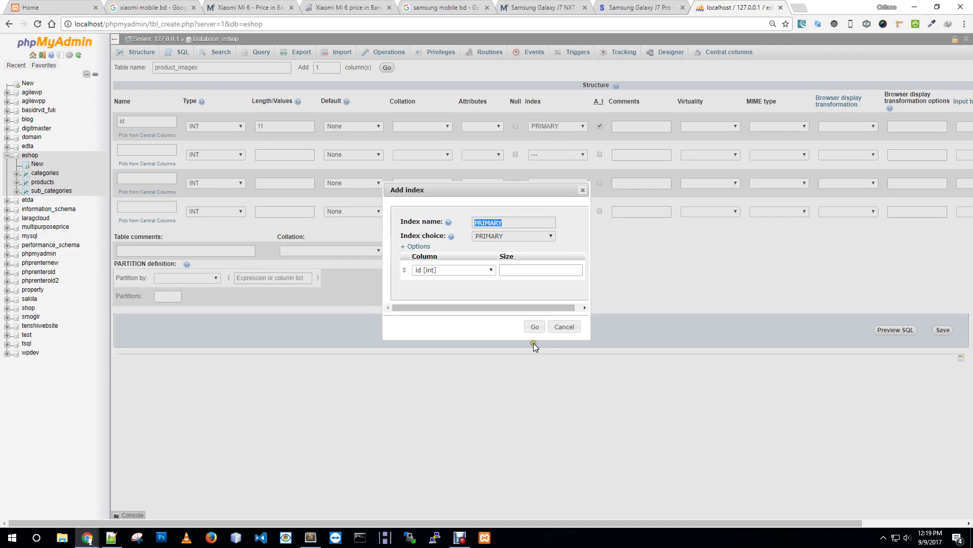
pyautogui.click(534, 326)
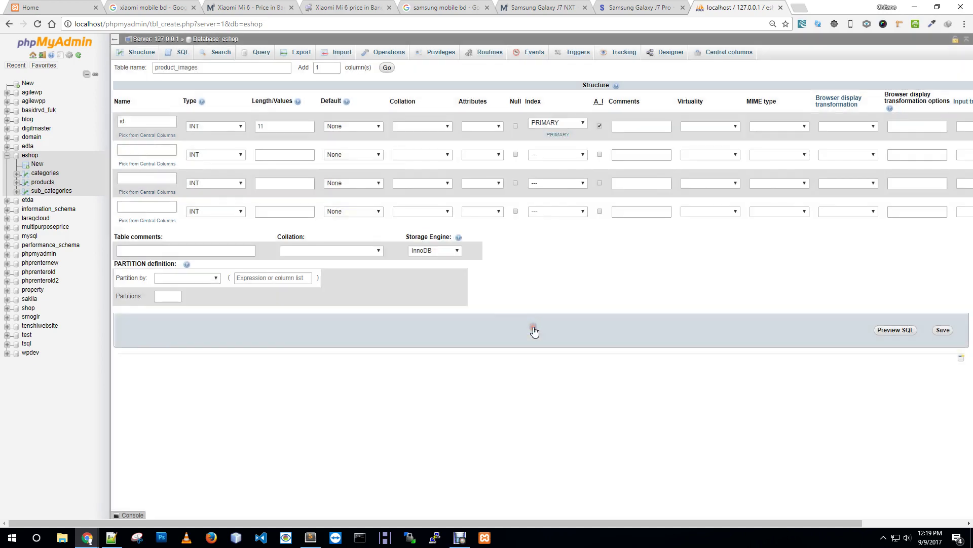
# Define the second column as name, type VARCHAR, length 200, with a default of NULL
pyautogui.click(155, 152)
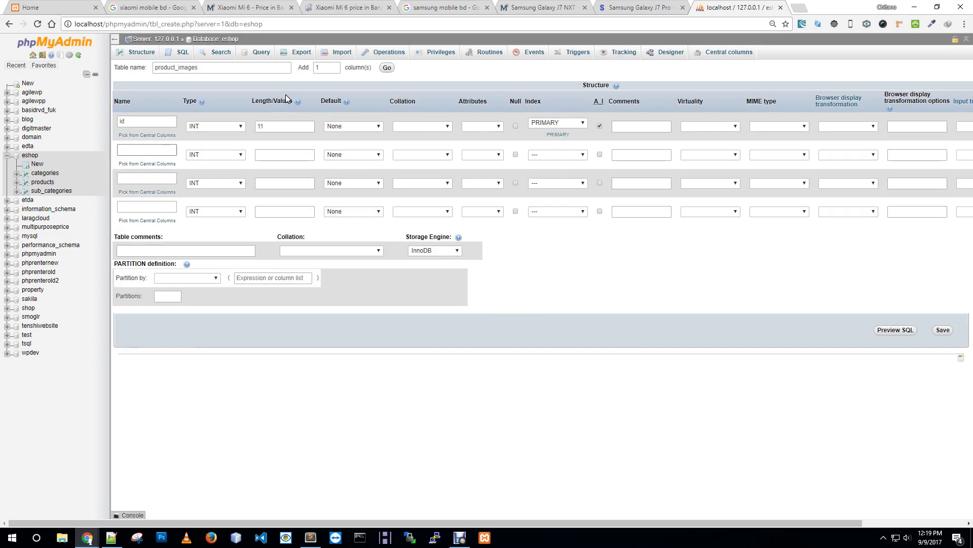
pyautogui.write('name')
pyautogui.click(220, 155)
pyautogui.click(227, 173)
pyautogui.click(260, 155)
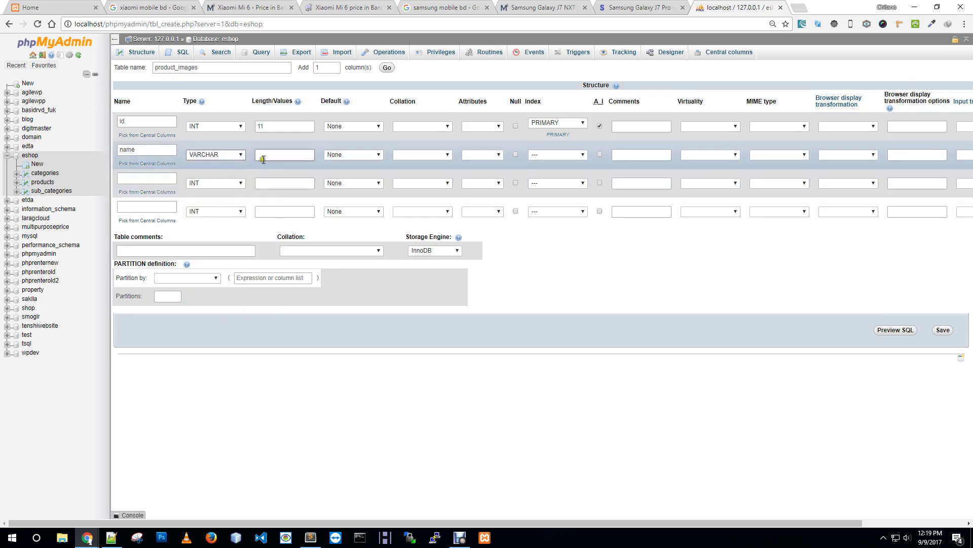
pyautogui.write('100')
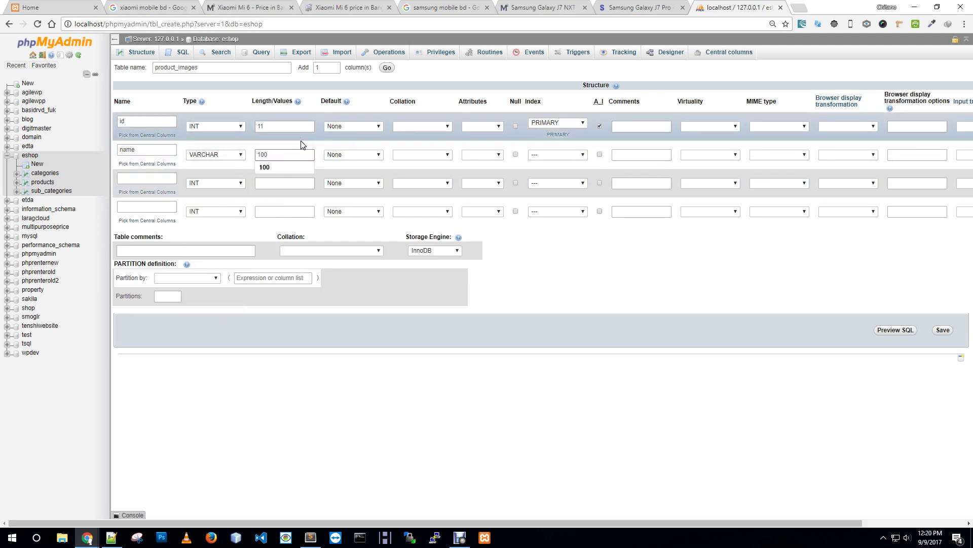
pyautogui.press('BackSpace')
pyautogui.press('BackSpace')
pyautogui.press('BackSpace')
pyautogui.write('200')
pyautogui.click(380, 155)
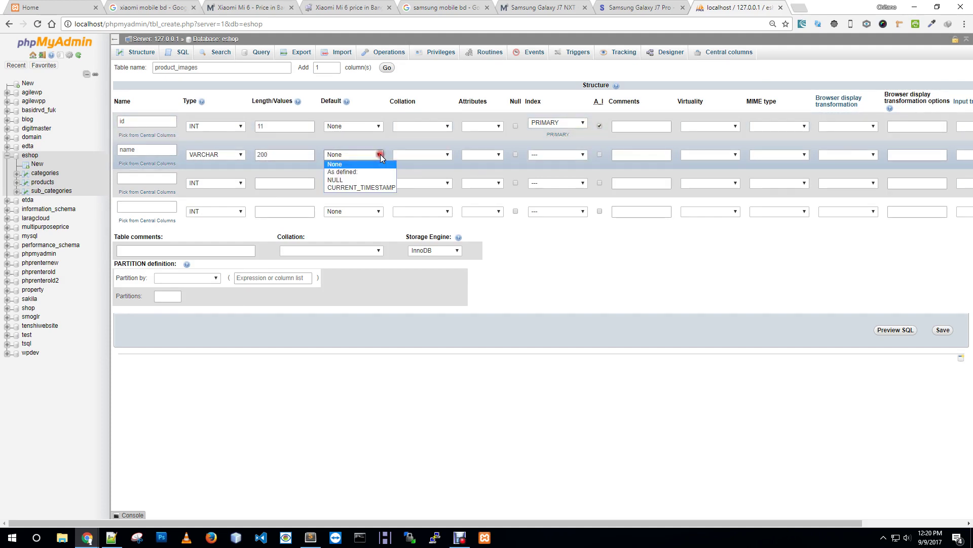
pyautogui.click(361, 181)
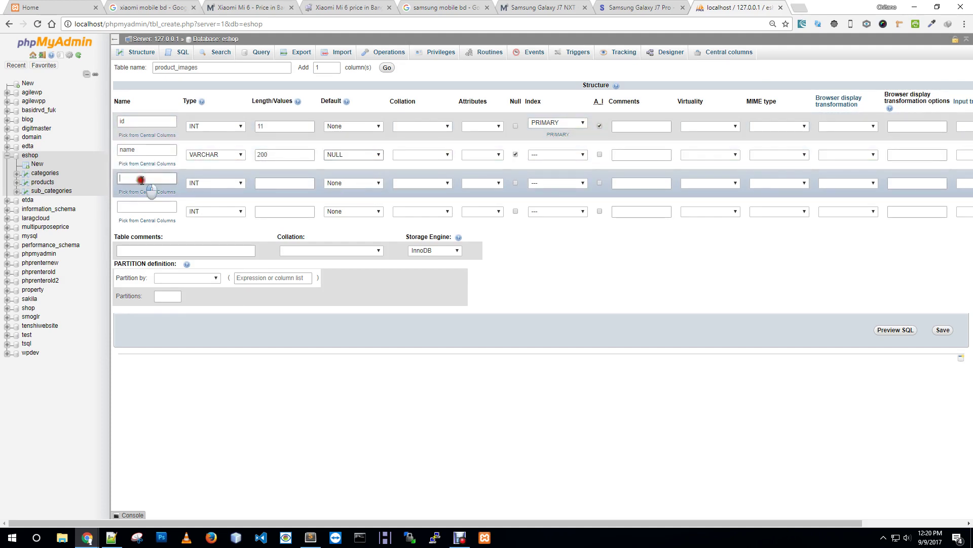
# Name the third column src and look through the available data types, including the BLOB types, without choosing one
pyautogui.write('src')
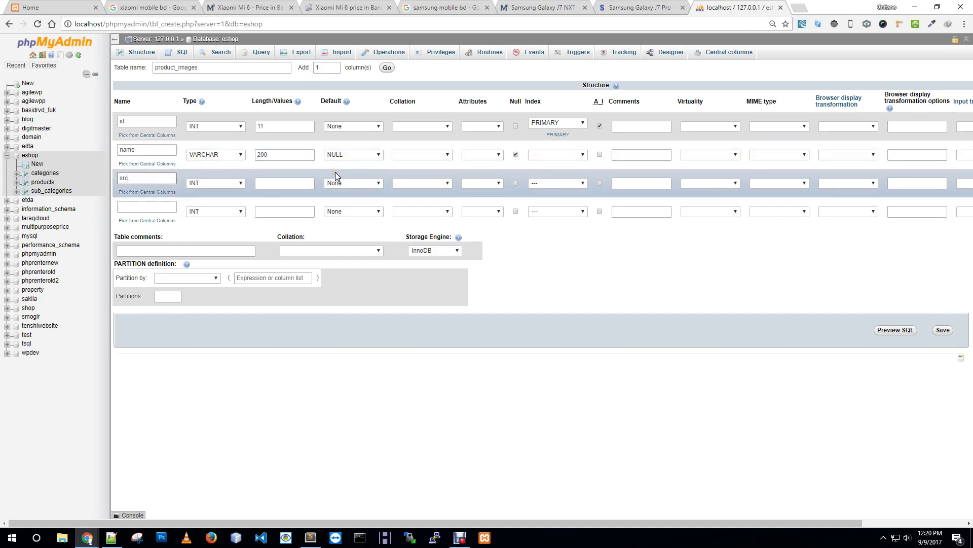
pyautogui.click(232, 184)
pyautogui.scroll(-2, 236, 248)
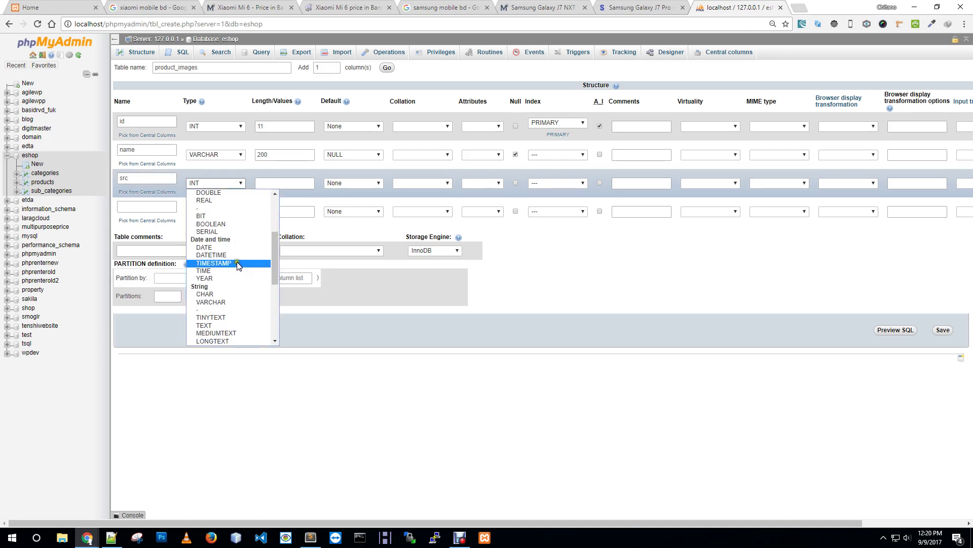
pyautogui.scroll(-2, 231, 259)
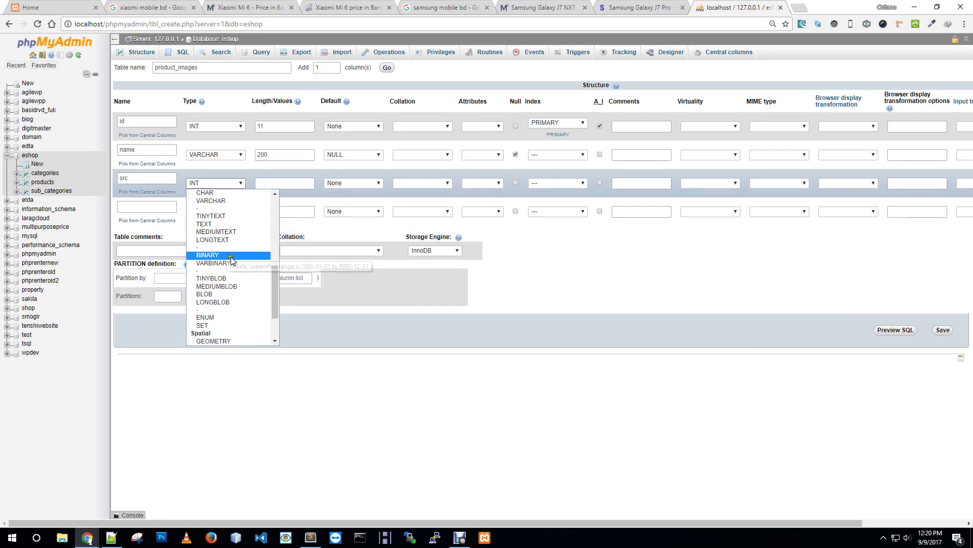
pyautogui.scroll(-2, 231, 258)
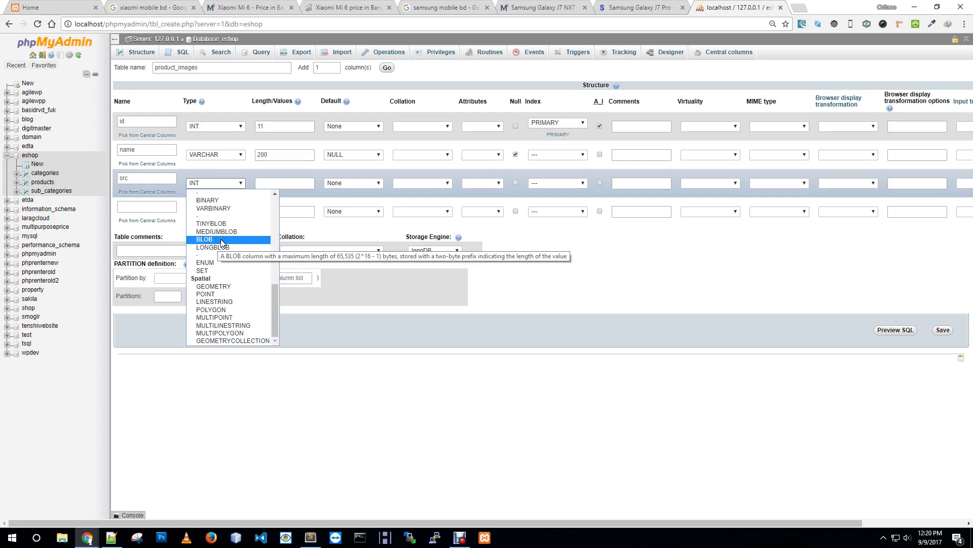
pyautogui.click(209, 179)
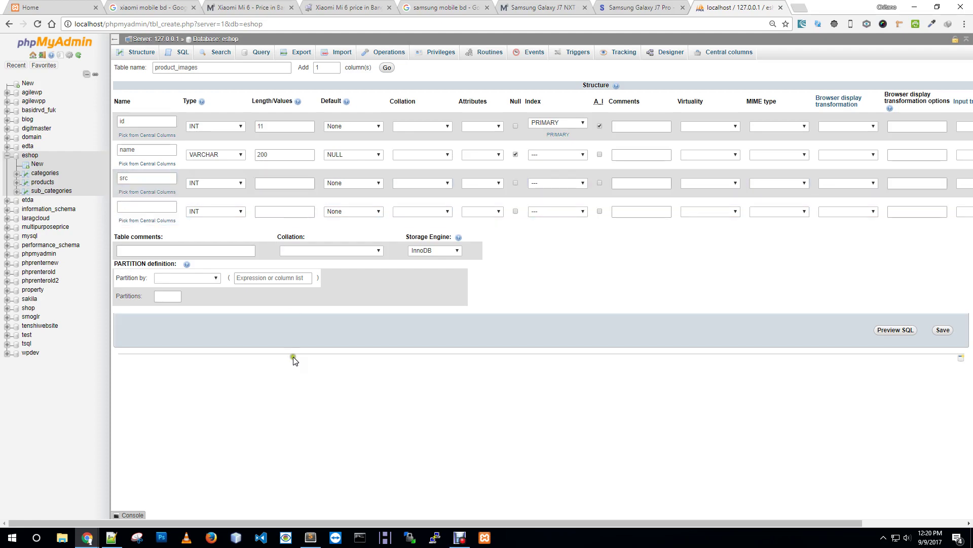
# Switch to Sublime Text, open index.html from the training folder and examine the image source path of a sample product
pyautogui.click(306, 537)
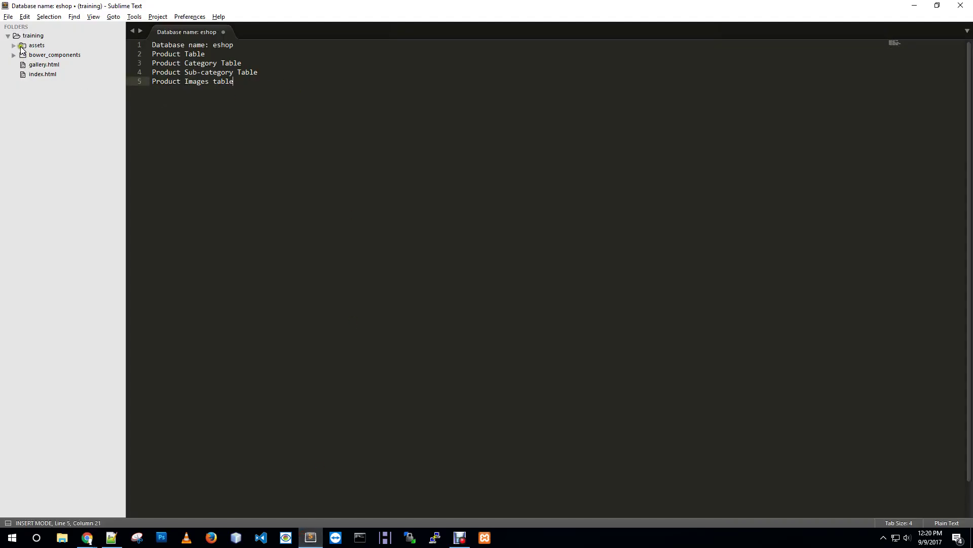
pyautogui.click(14, 45)
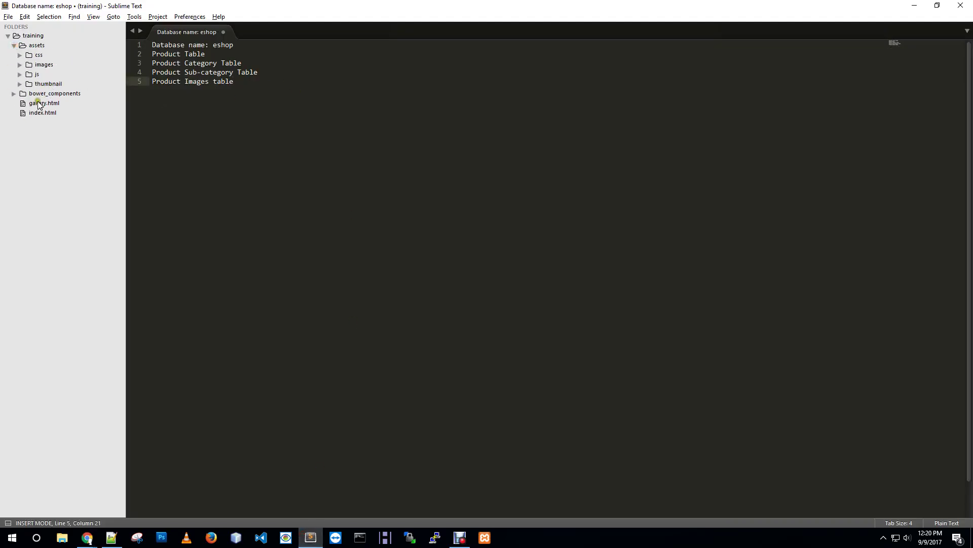
pyautogui.click(39, 112)
pyautogui.doubleClick(39, 112)
pyautogui.scroll(-20, 435, 261)
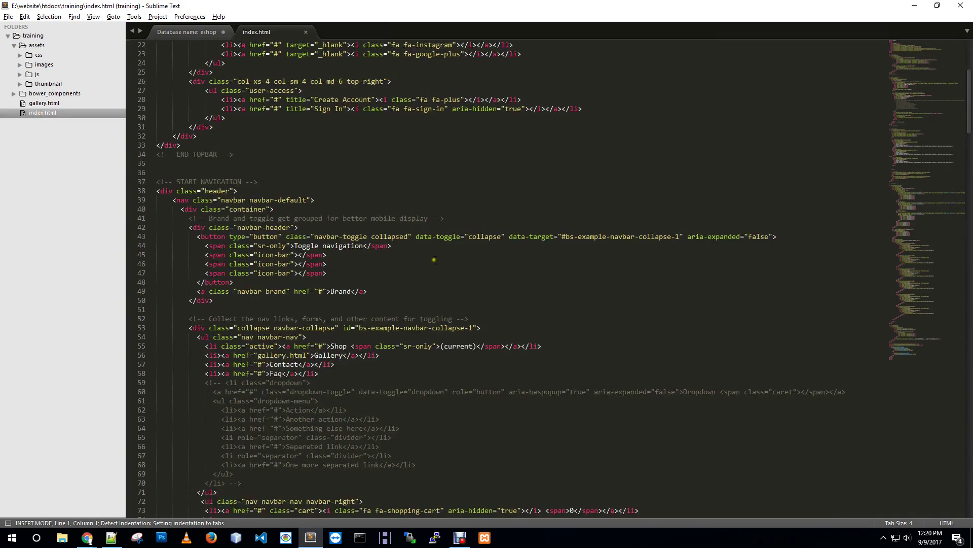
pyautogui.scroll(-20, 435, 261)
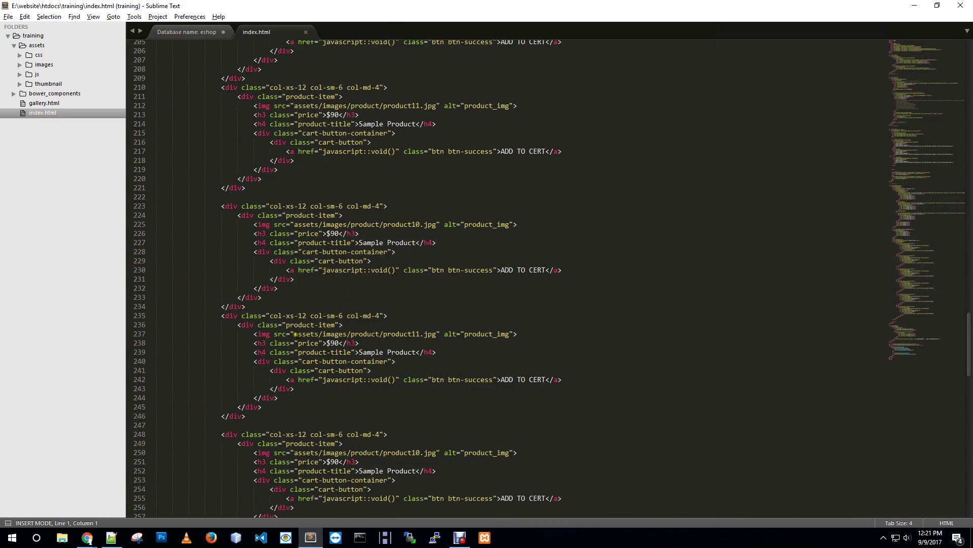
pyautogui.moveTo(294, 333); pyautogui.dragTo(437, 335)
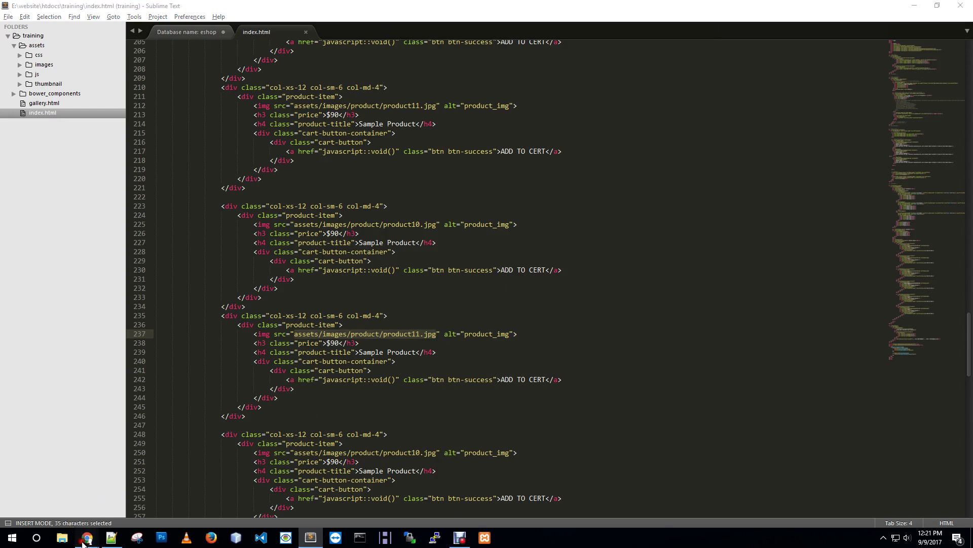
# Return to phpMyAdmin and set the src column to type VARCHAR with a length of 350
pyautogui.moveTo(88, 538)
pyautogui.click(144, 491)
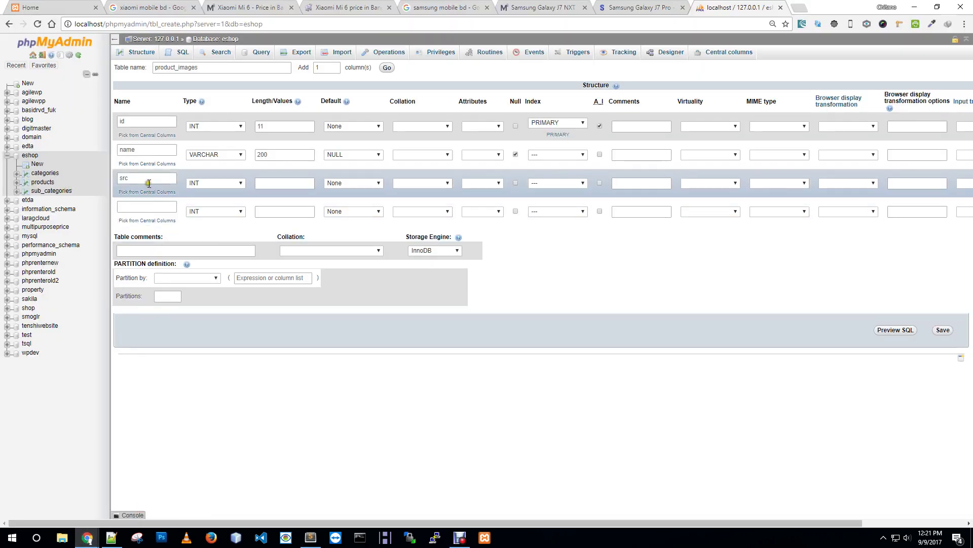
pyautogui.moveTo(120, 177); pyautogui.dragTo(139, 177)
pyautogui.click(241, 181)
pyautogui.click(235, 201)
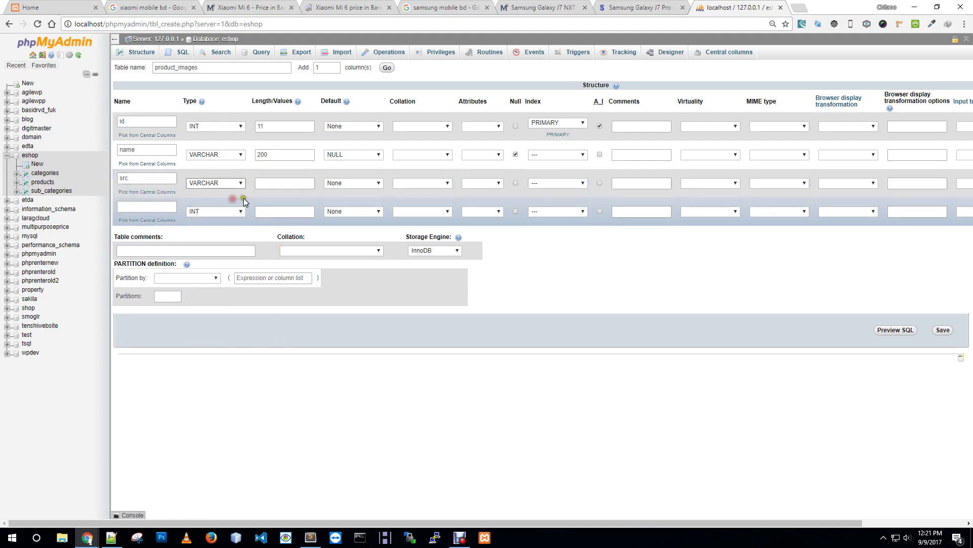
pyautogui.click(296, 183)
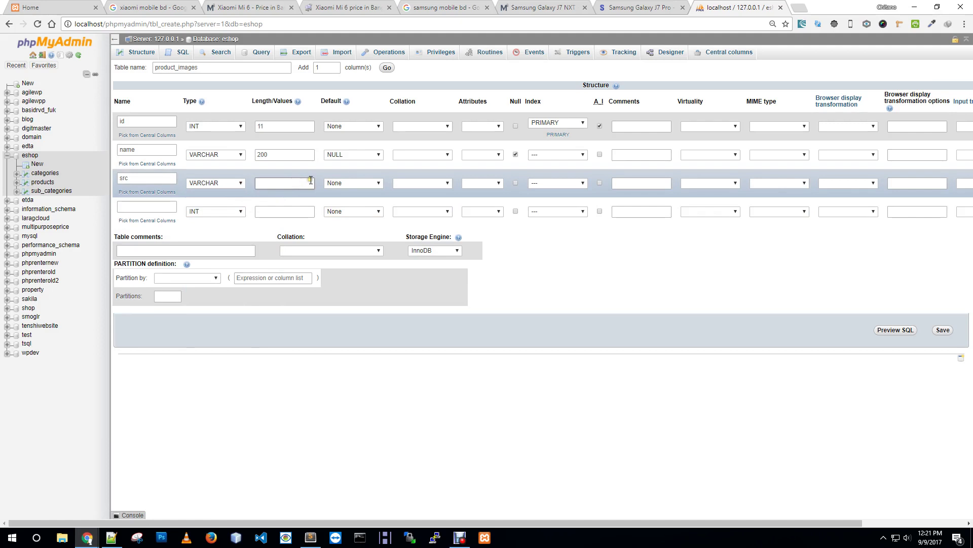
pyautogui.write('255')
pyautogui.press('BackSpace')
pyautogui.press('BackSpace')
pyautogui.press('BackSpace')
pyautogui.write('350')
# Enter created_at as the fourth column's name, then add one more column and move that name into it
pyautogui.click(147, 206)
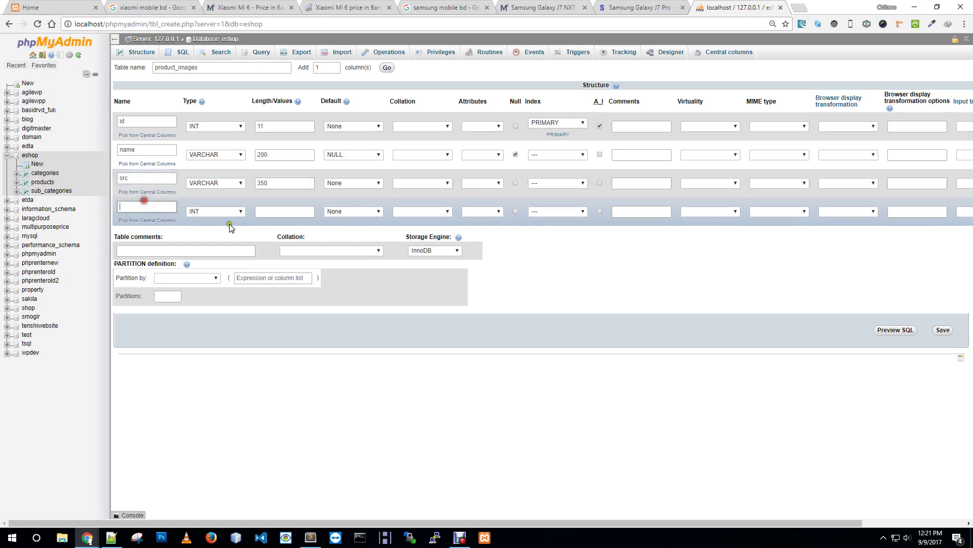
pyautogui.write('creat')
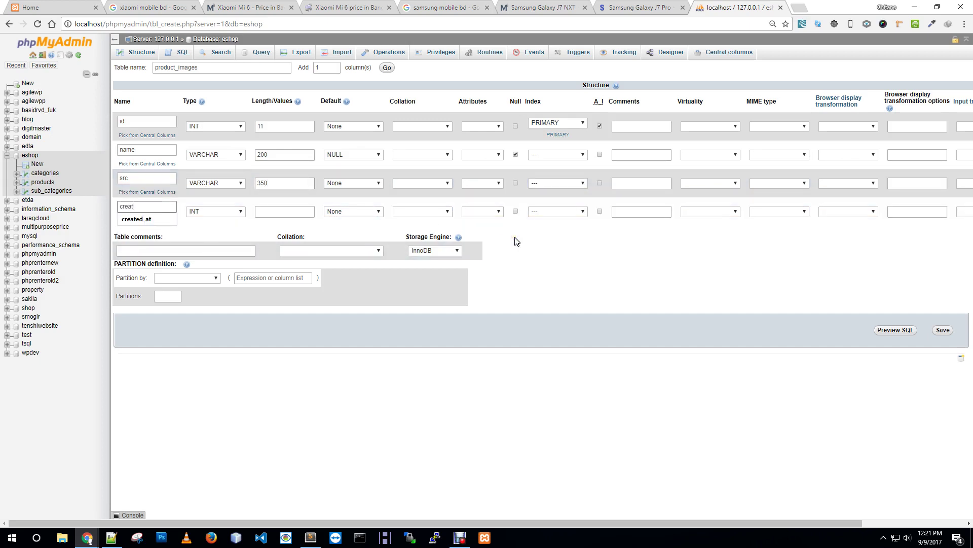
pyautogui.write('ed_at')
pyautogui.press('Escape')
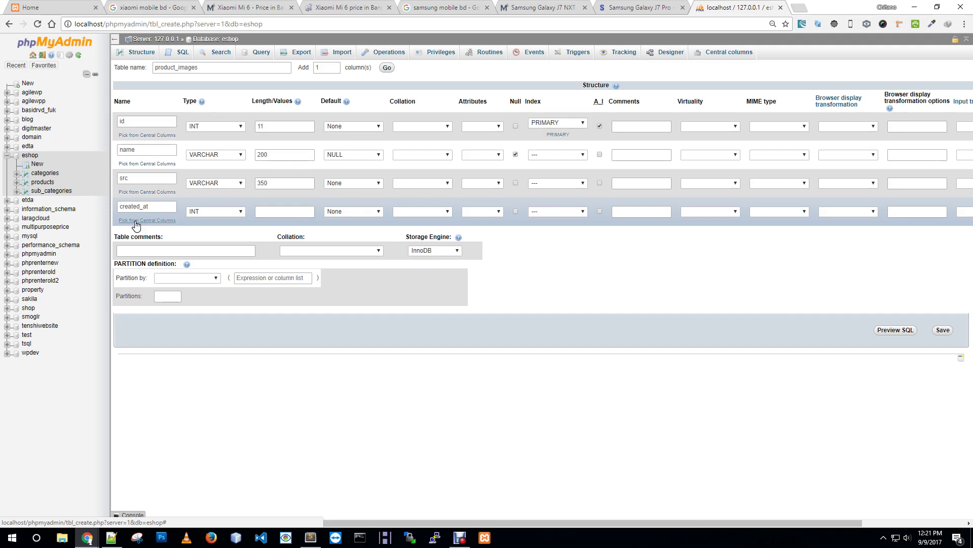
pyautogui.click(387, 68)
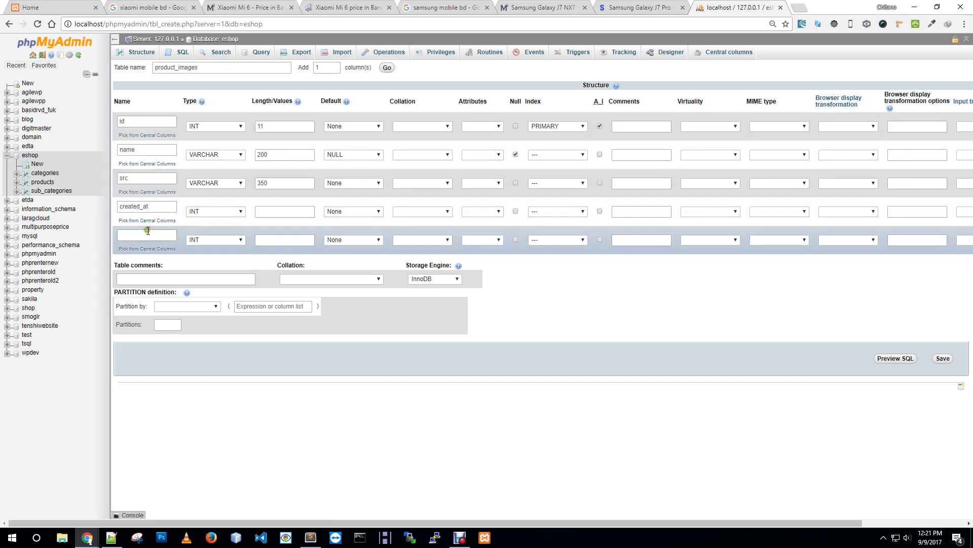
pyautogui.moveTo(156, 207); pyautogui.dragTo(145, 235)
# Define the fourth column as product_id, type INT, with a length of 11
pyautogui.click(144, 209)
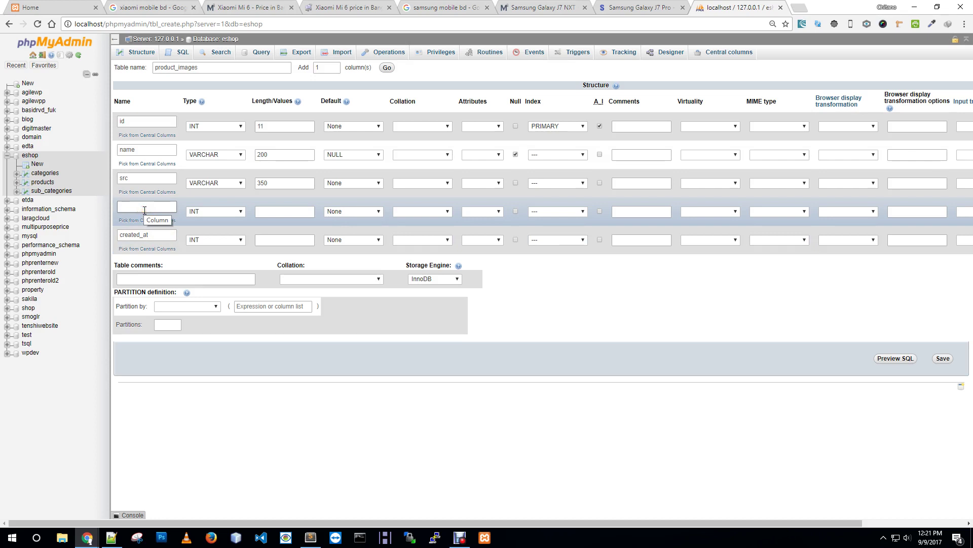
pyautogui.write('product_id')
pyautogui.click(217, 212)
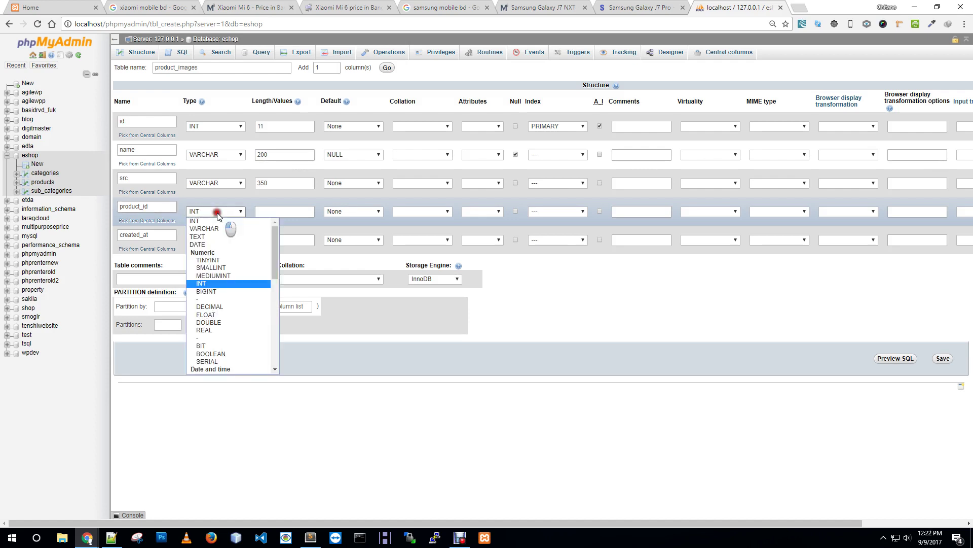
pyautogui.click(284, 211)
pyautogui.write('11')
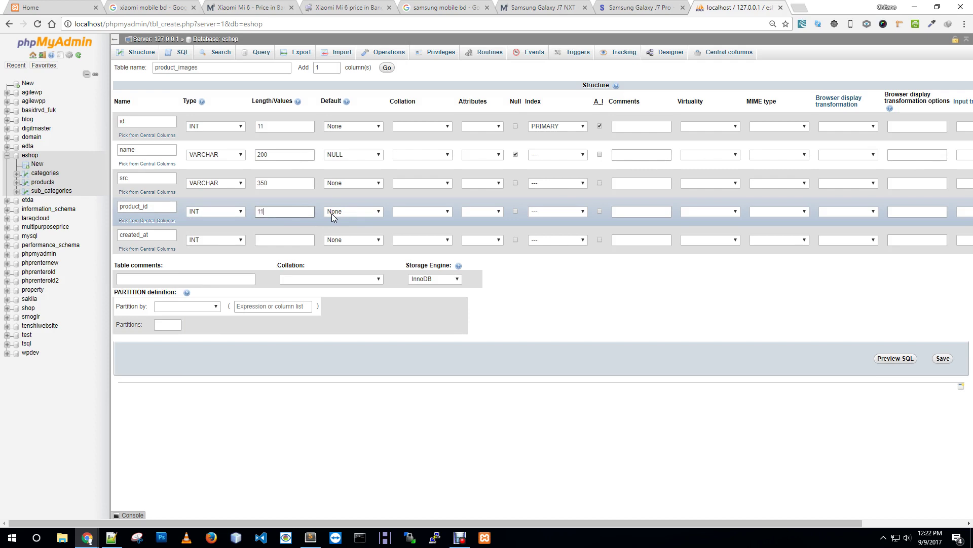
# Set the created_at column to type TIMESTAMP with default CURRENT_TIMESTAMP and save the product_images table
pyautogui.click(241, 240)
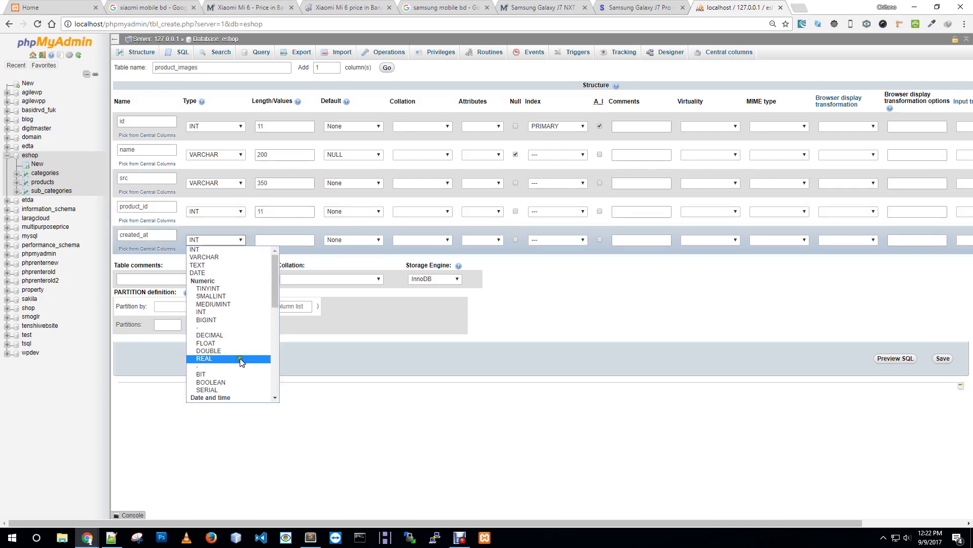
pyautogui.scroll(-5, 238, 372)
pyautogui.scroll(3, 239, 350)
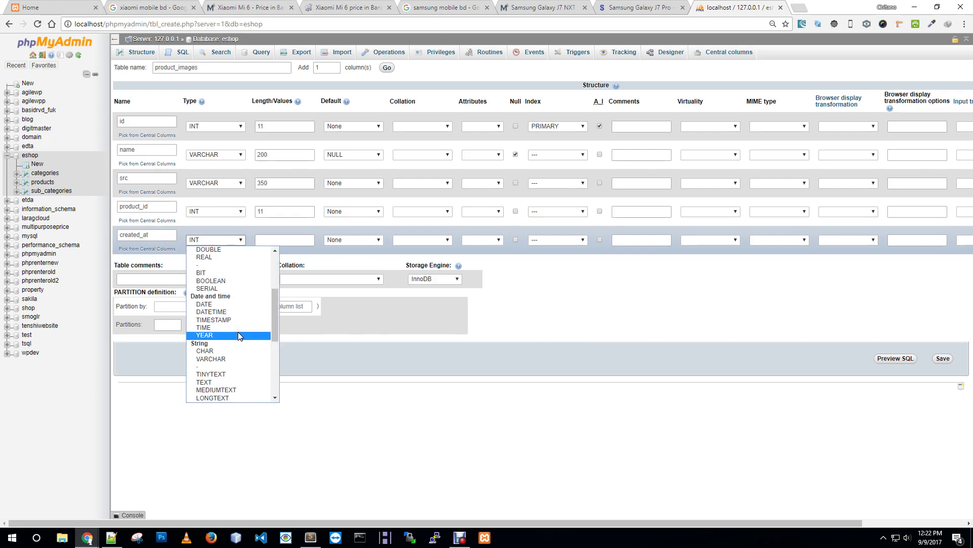
pyautogui.click(235, 319)
pyautogui.click(356, 243)
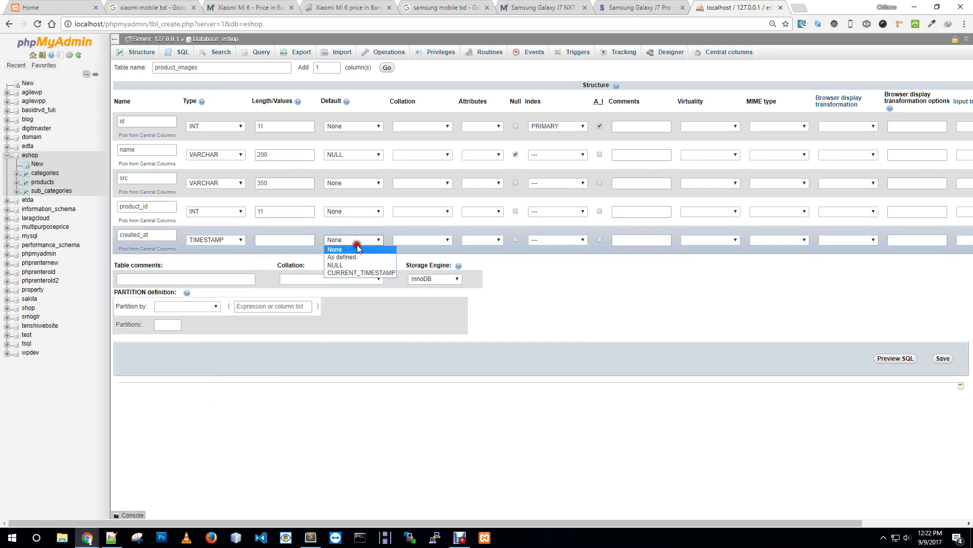
pyautogui.click(360, 273)
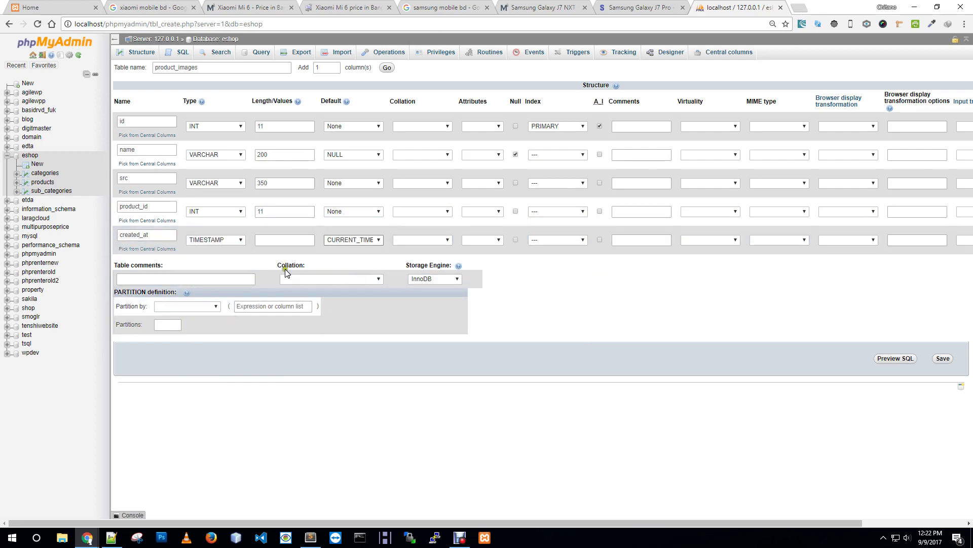
pyautogui.click(943, 359)
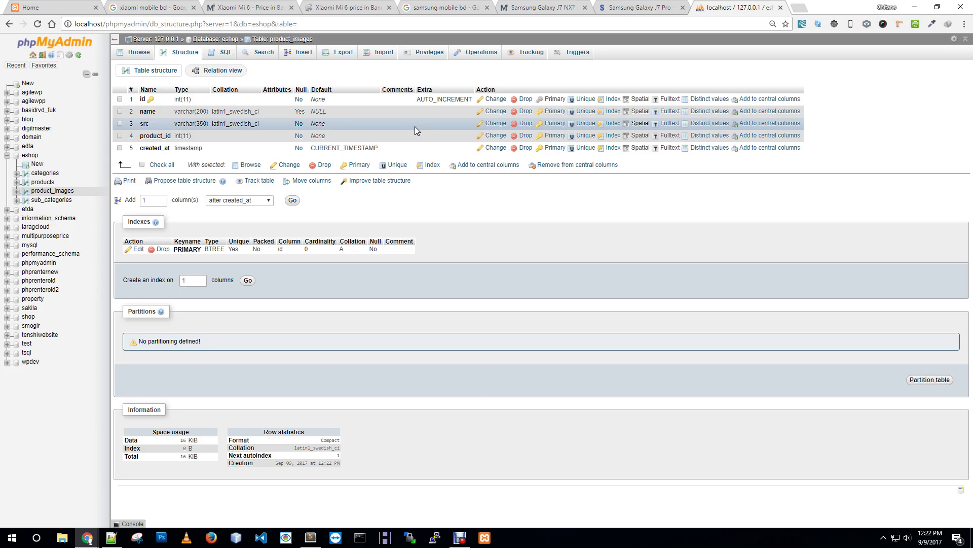
# Switch to Sublime Text and add customers and Suppliers as new lines at the end of the eshop database notes
pyautogui.click(311, 537)
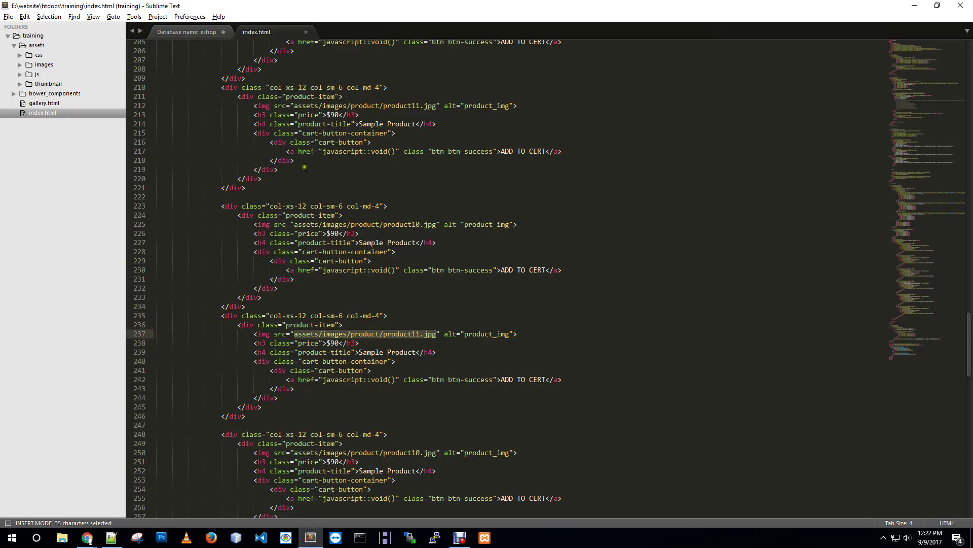
pyautogui.click(187, 32)
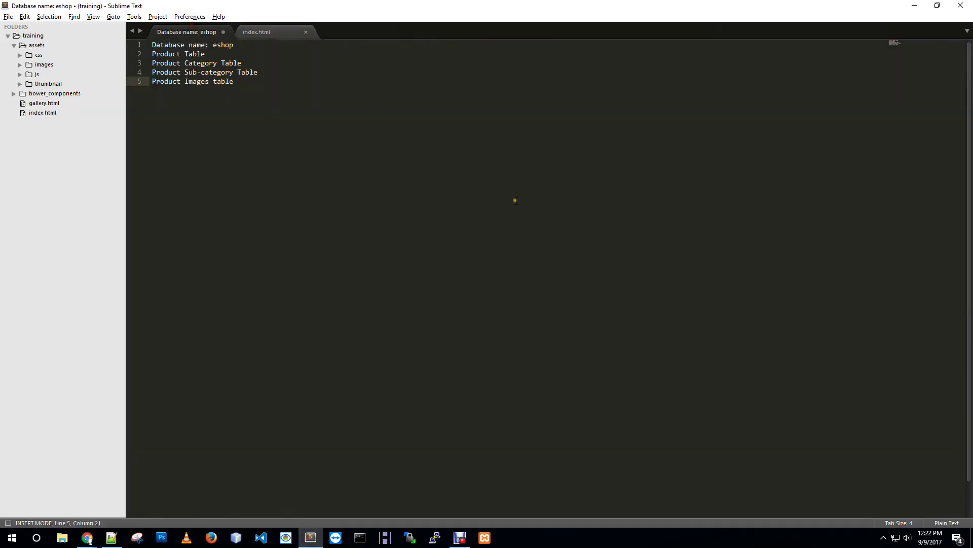
pyautogui.press('Return')
pyautogui.write('customers')
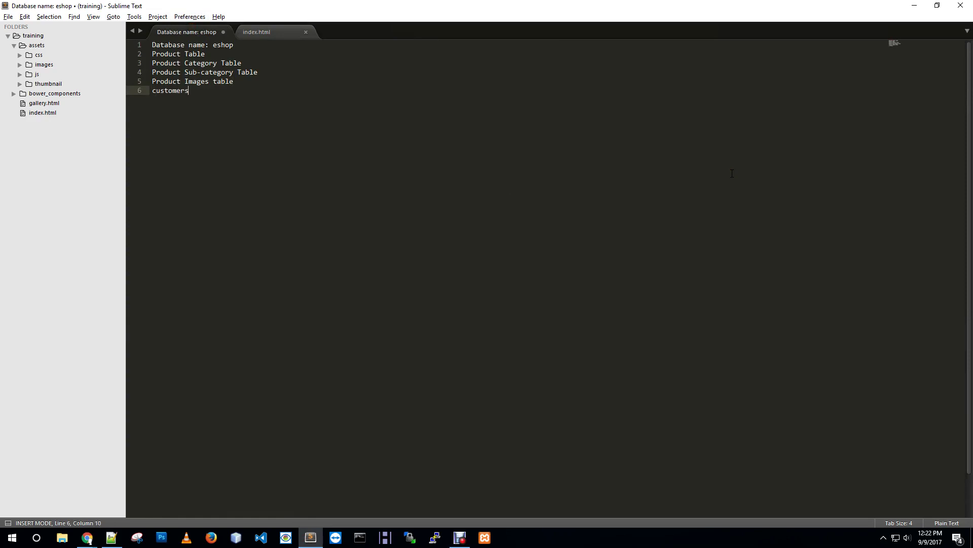
pyautogui.press('Return')
pyautogui.write('Suppliers')
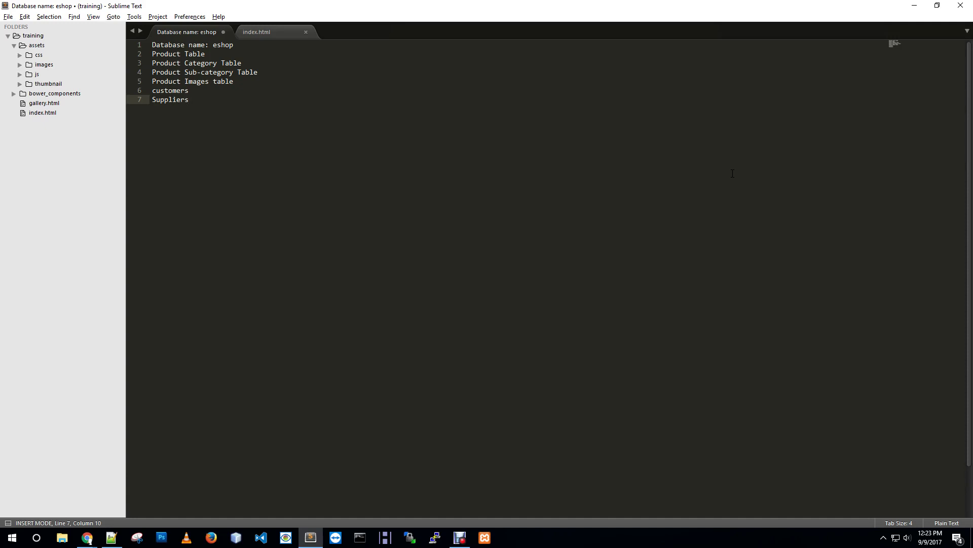
pyautogui.click(200, 112)
# Switch to Chrome, open the shop's home page and examine its feature items and category list, expanding the KIDS category
pyautogui.click(87, 537)
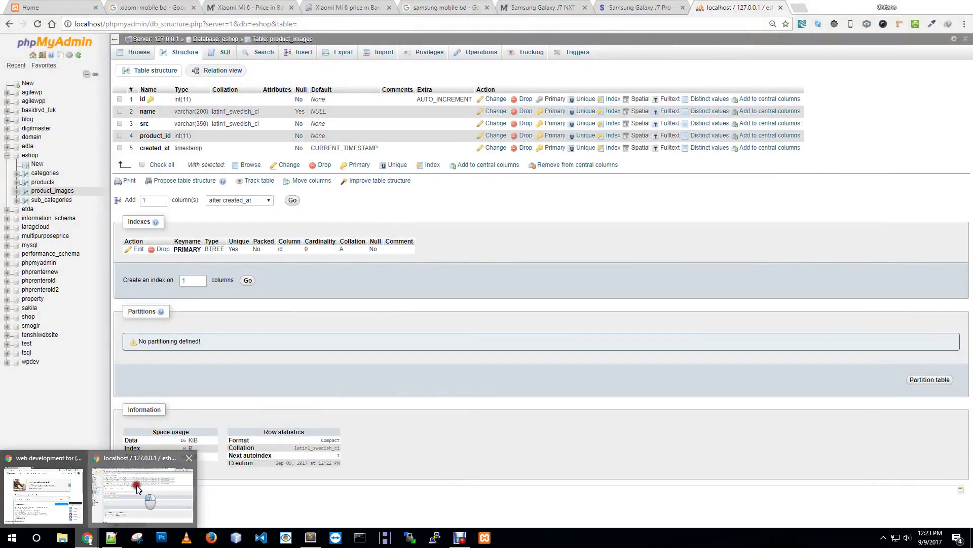
pyautogui.click(112, 503)
pyautogui.click(55, 7)
pyautogui.scroll(3, 124, 250)
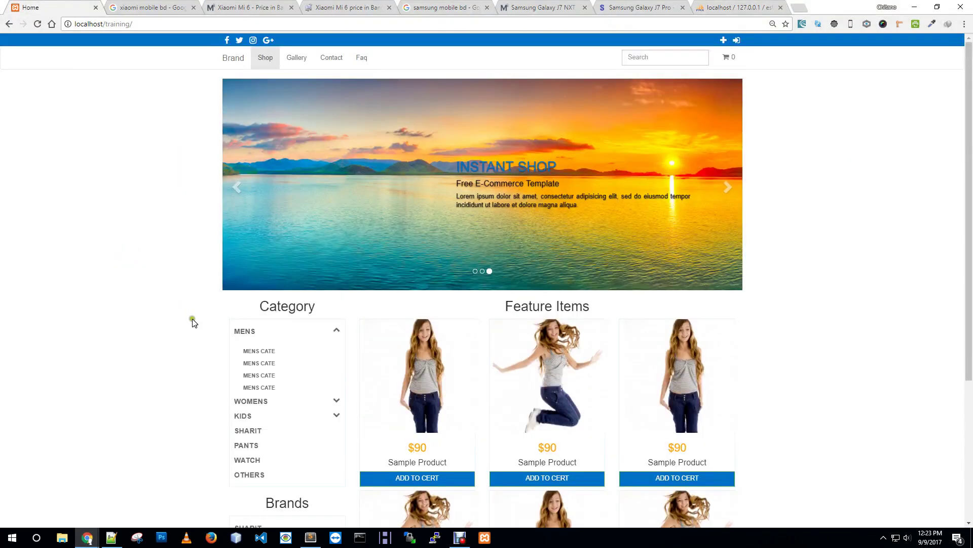
pyautogui.scroll(-2, 191, 319)
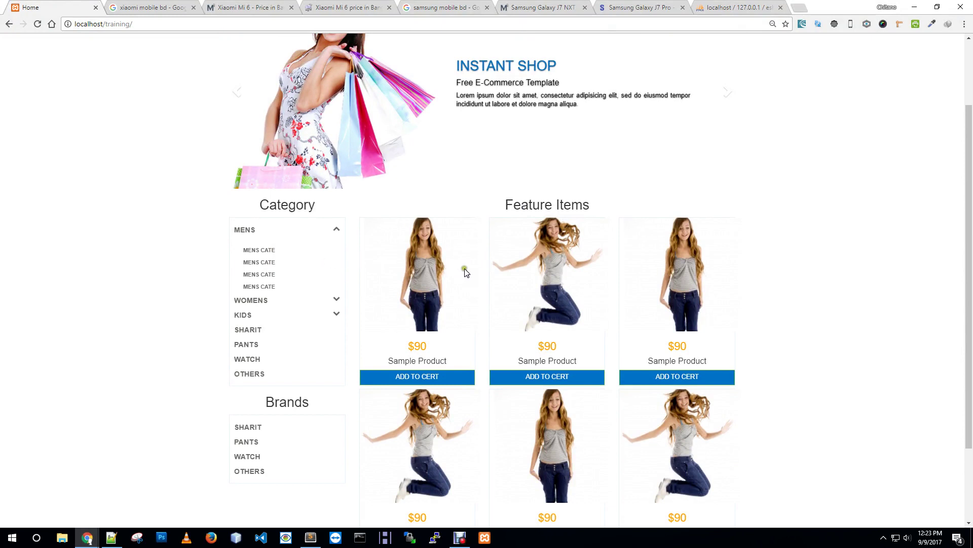
pyautogui.click(303, 320)
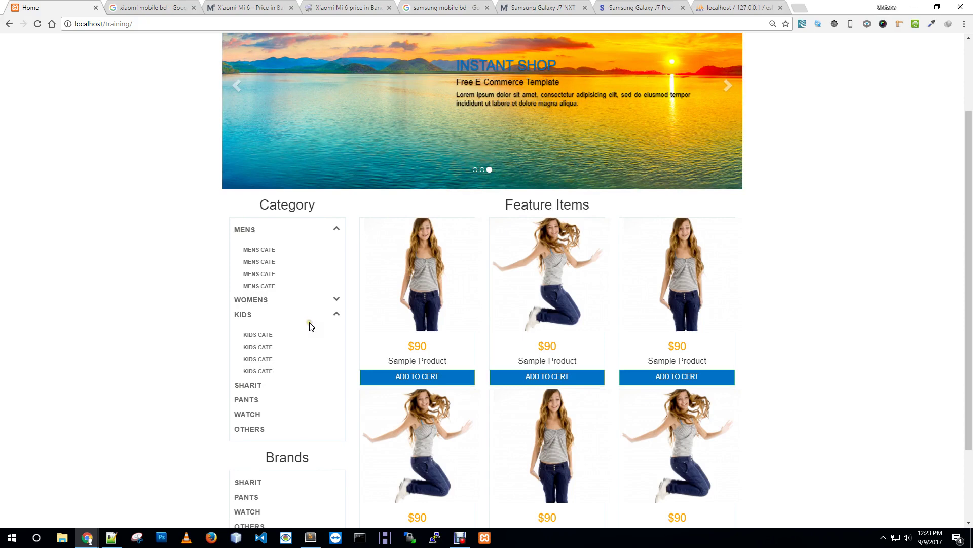
pyautogui.click(310, 325)
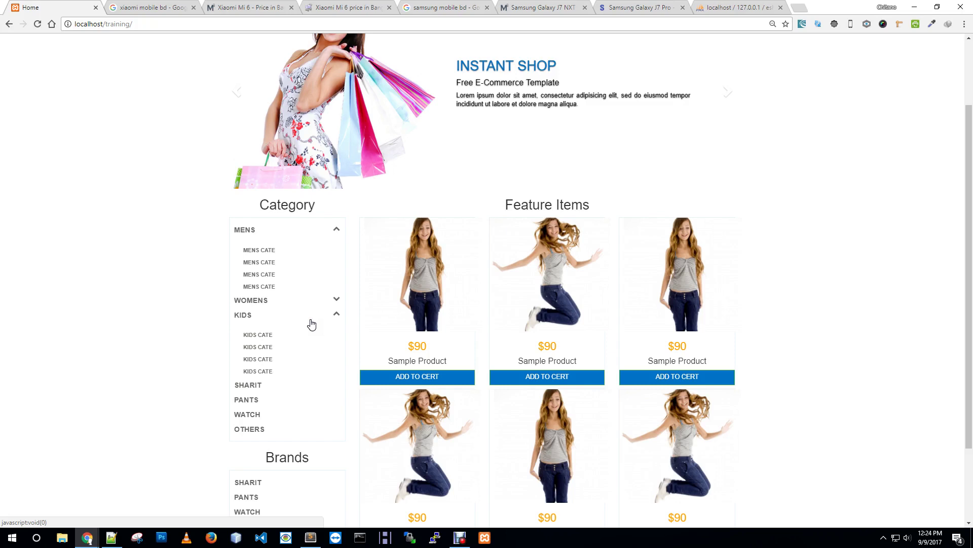
# Return to phpMyAdmin and show the list of tables in the eshop database
pyautogui.click(694, 9)
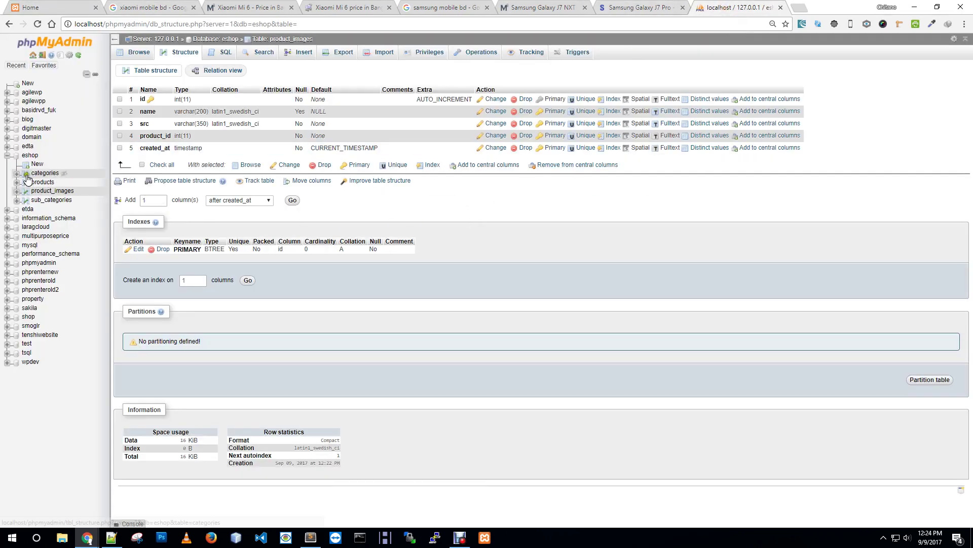
pyautogui.click(30, 155)
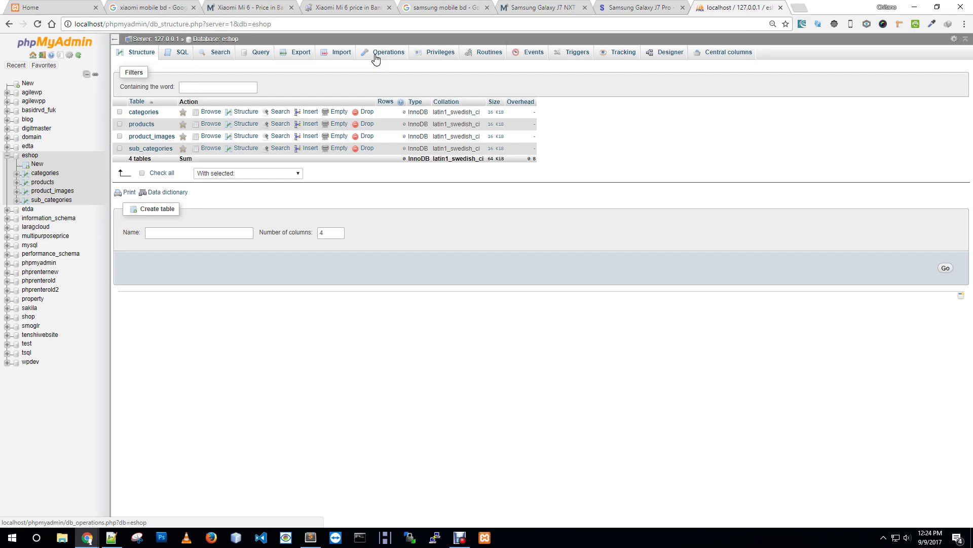
# Search the web for adminlte in a new browser tab and open the AdminLTE 2 dashboard preview
pyautogui.click(800, 8)
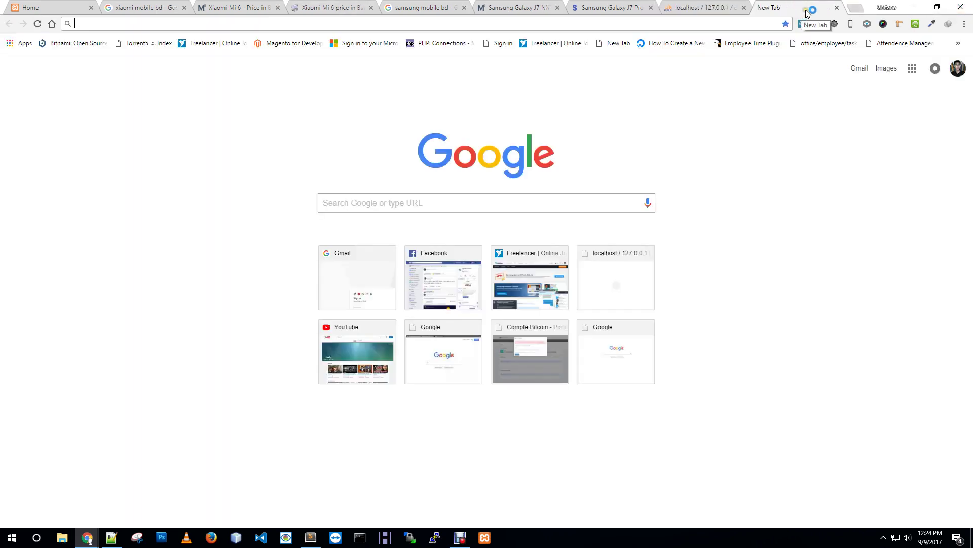
pyautogui.write('adminlte')
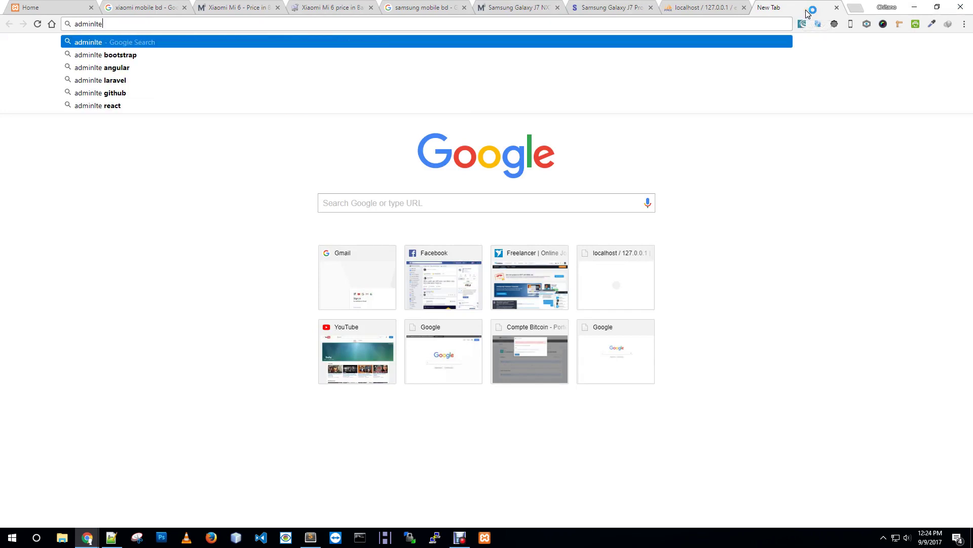
pyautogui.press('Return')
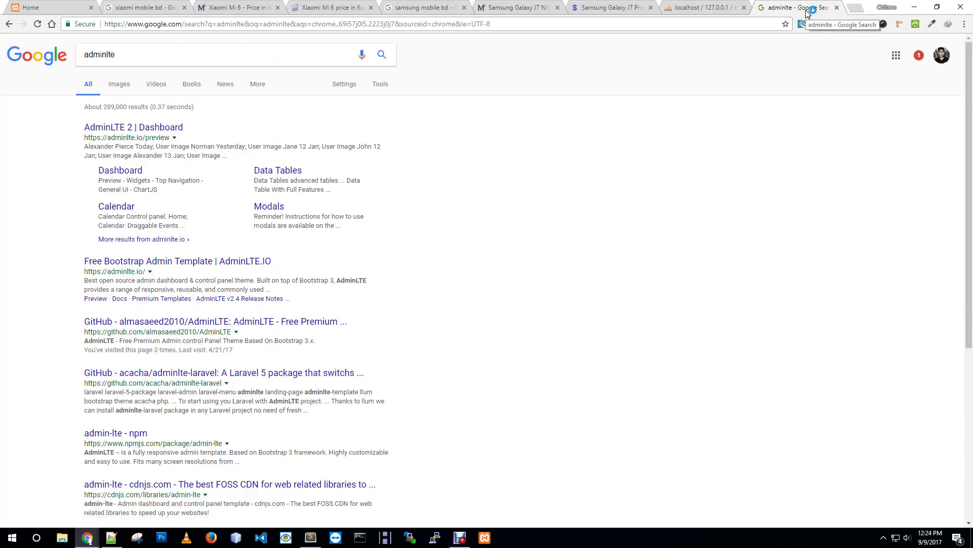
pyautogui.click(137, 128)
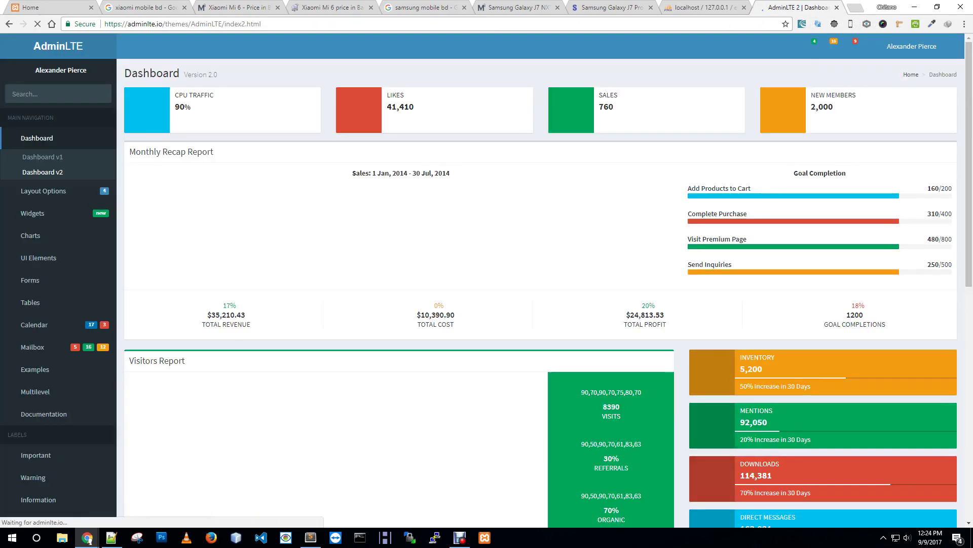
# Compare the shop's home page with the AdminLTE dashboard, look over the dashboard, close it and return to the shop page
pyautogui.click(45, 12)
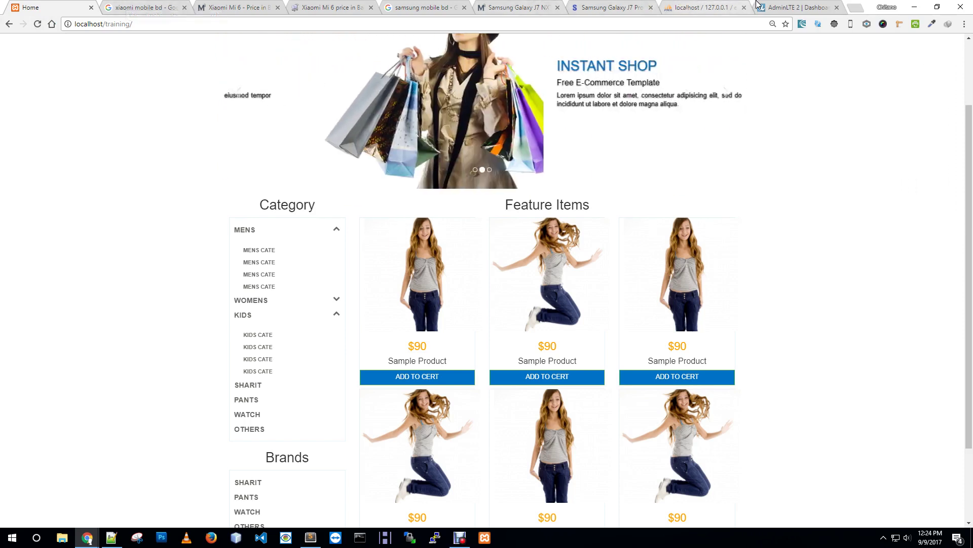
pyautogui.click(796, 7)
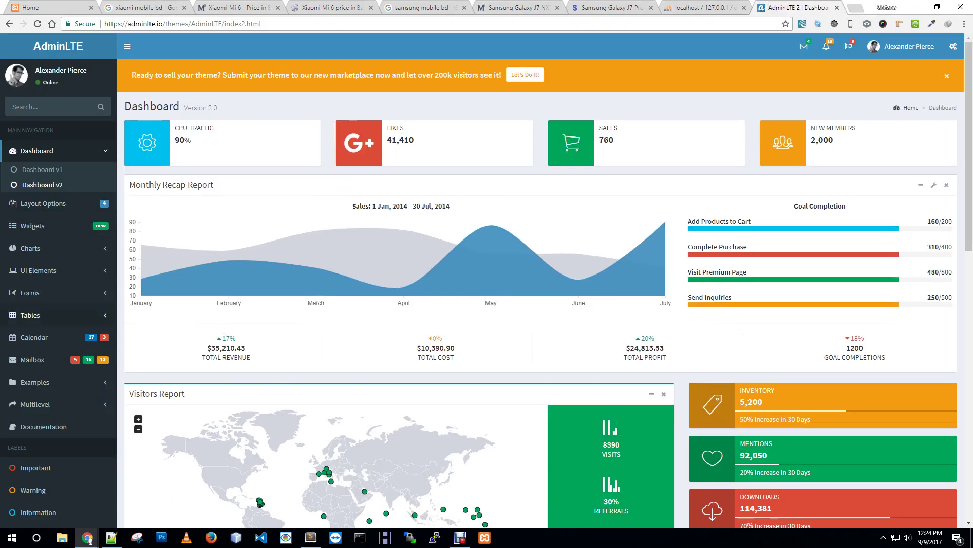
pyautogui.scroll(-2, 53, 186)
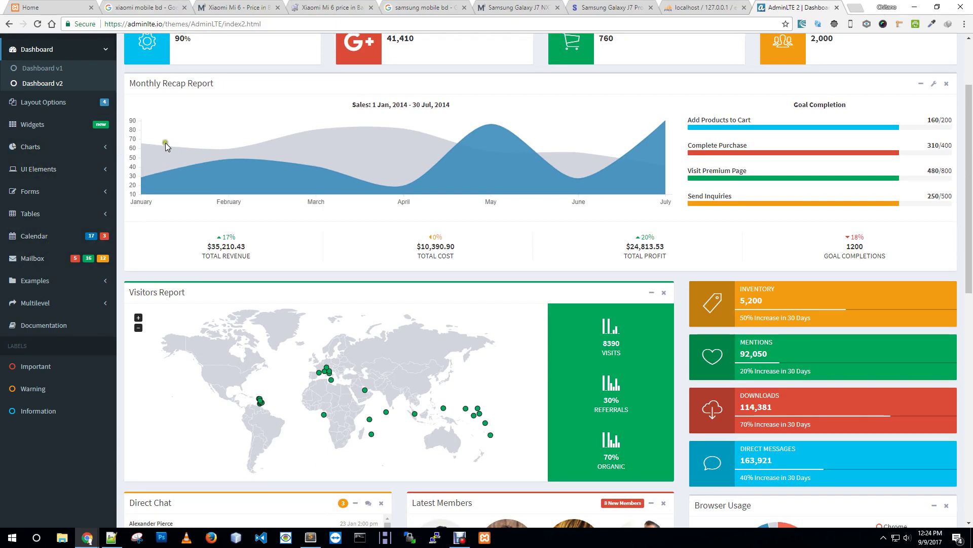
pyautogui.scroll(2, 350, 217)
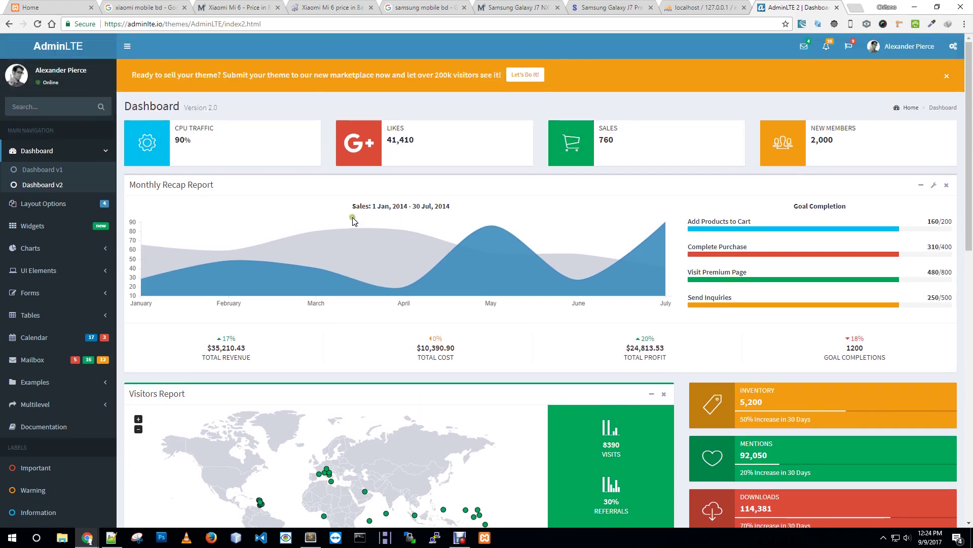
pyautogui.click(836, 7)
pyautogui.click(34, 4)
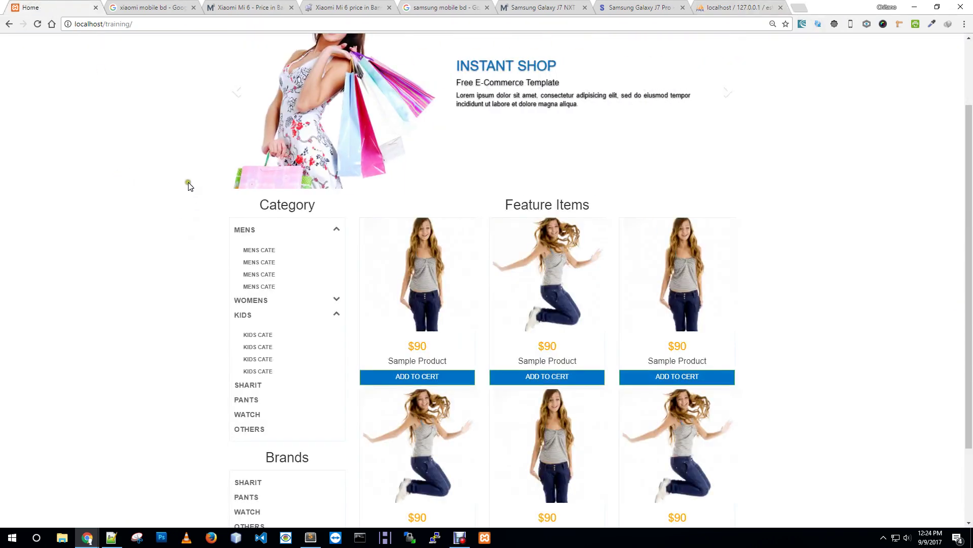